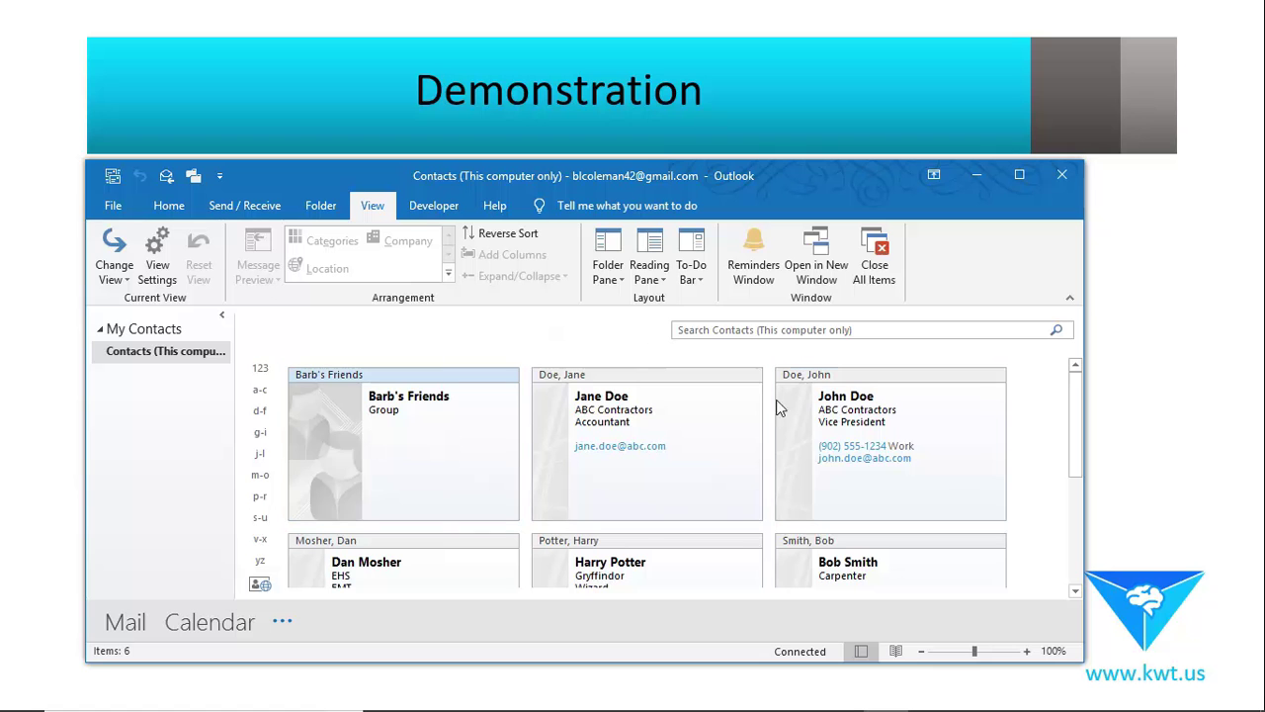
# Start a new contact and enter the first name Mickey.
pyautogui.click(175, 216)
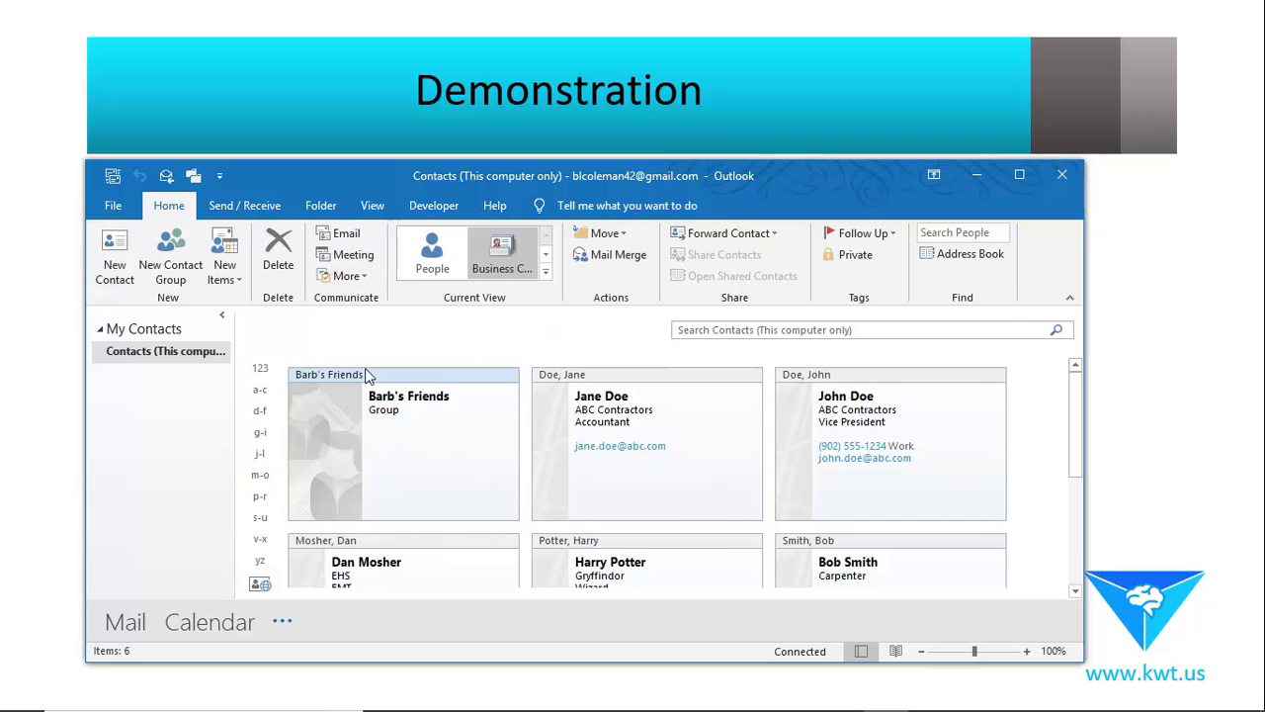
pyautogui.click(114, 266)
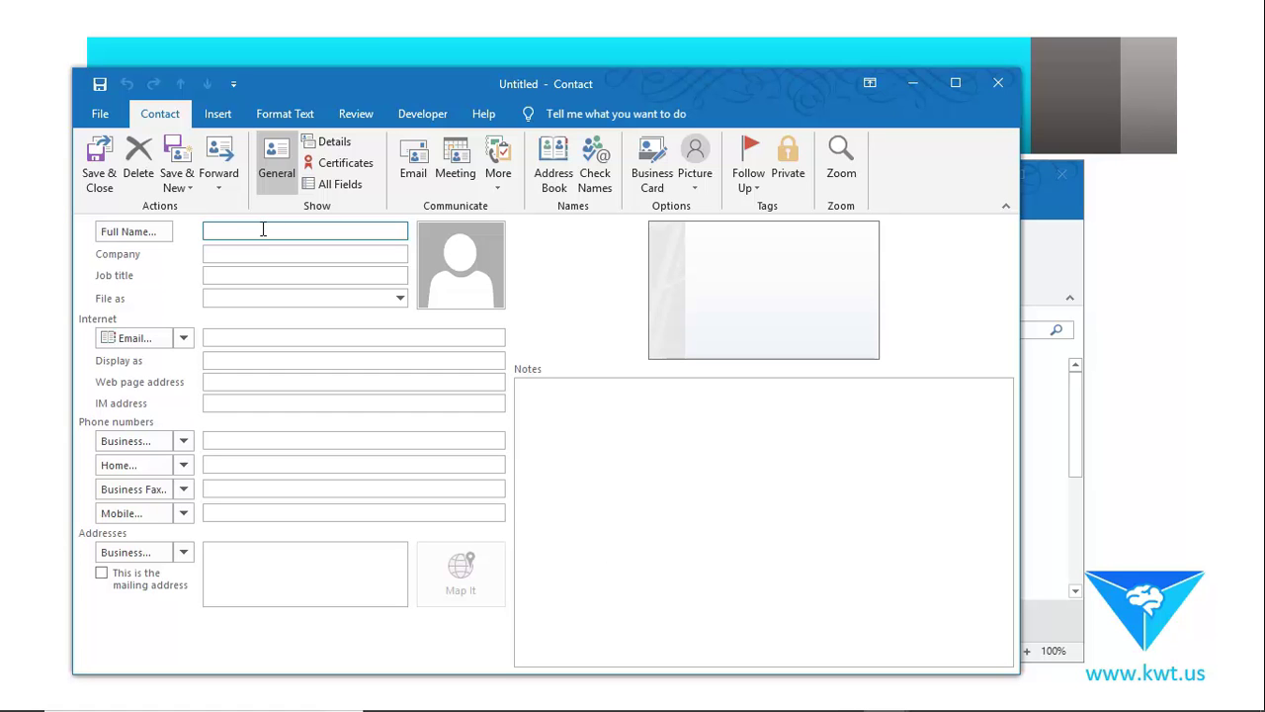
pyautogui.write('Mickey')
pyautogui.press('Tab')
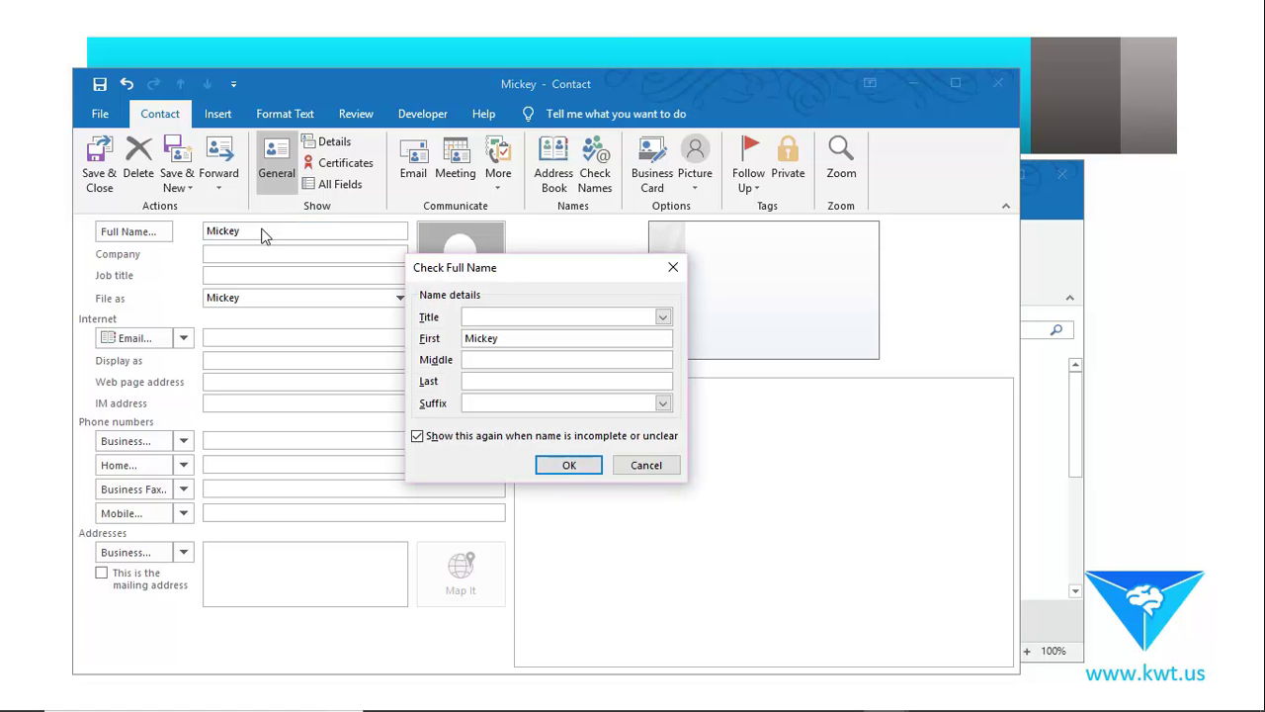
# In Check Full Name, add last name Mouse with middle initial M and title Mr.
pyautogui.click(508, 381)
pyautogui.write('Mouse')
pyautogui.write('M')
pyautogui.click(662, 316)
pyautogui.click(548, 346)
pyautogui.click(661, 316)
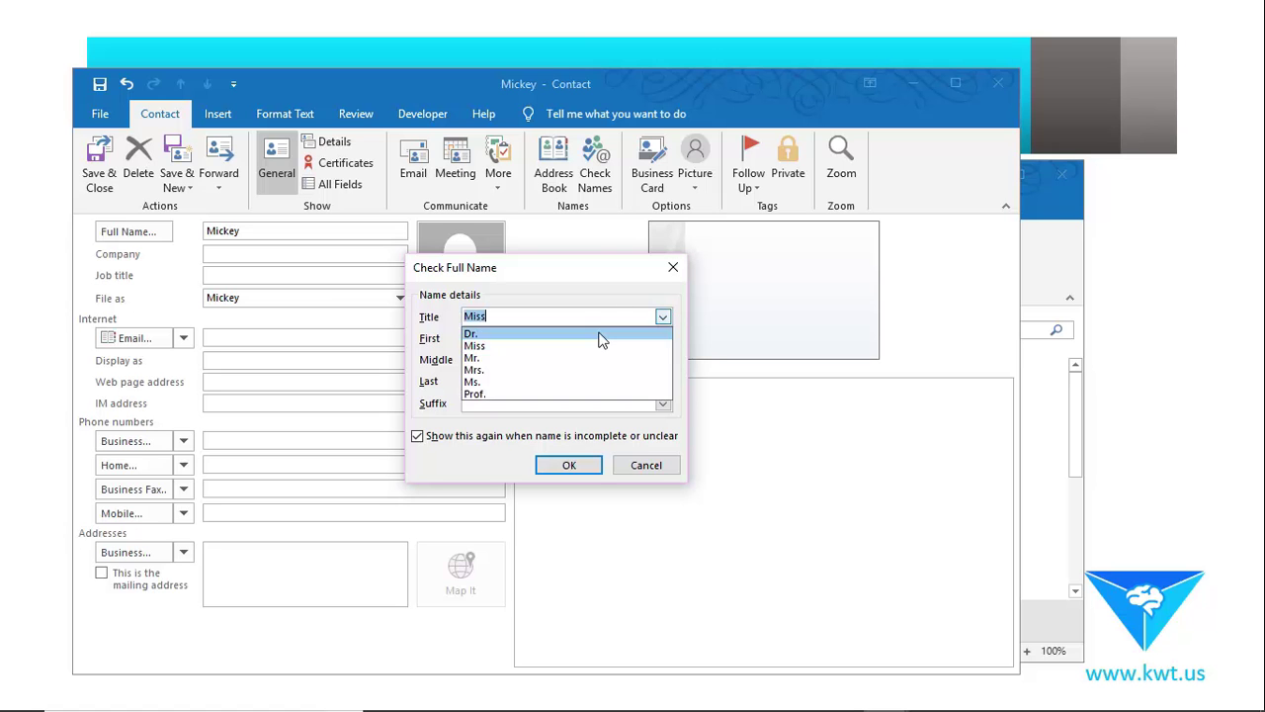
pyautogui.click(512, 364)
pyautogui.click(566, 462)
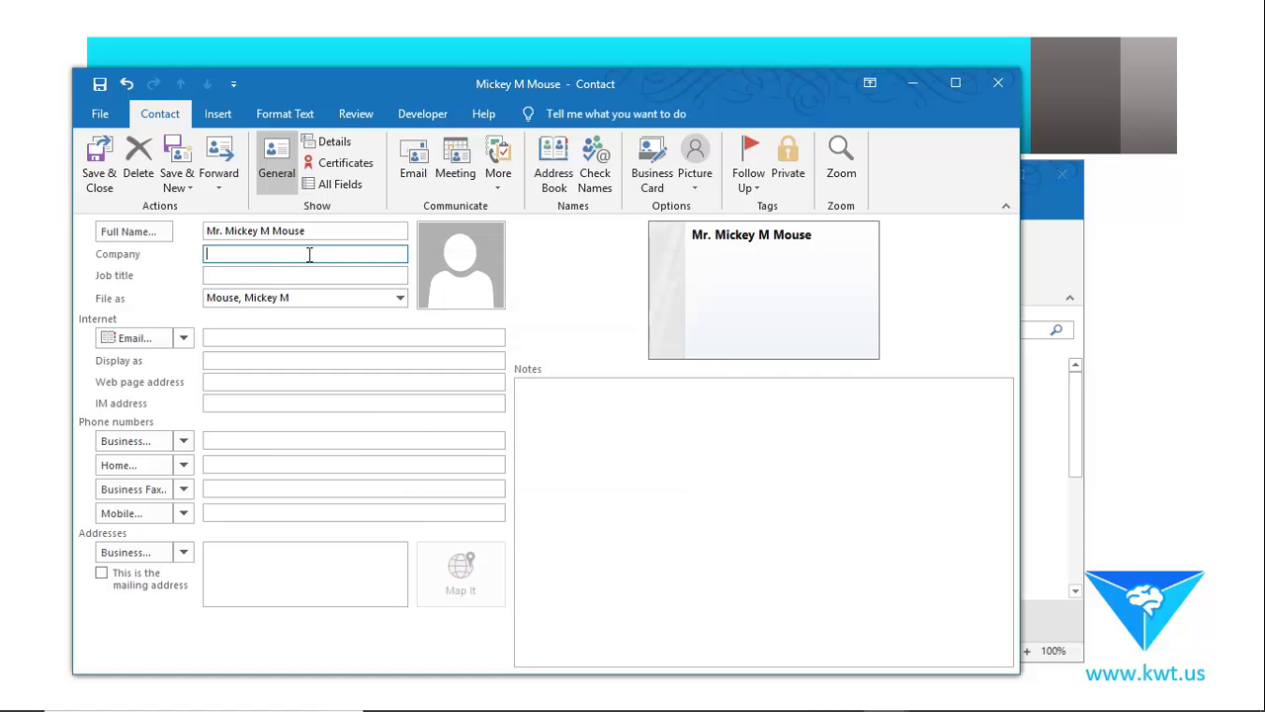
pyautogui.write('Disney')
pyautogui.press('Tab')
pyautogui.write('Sales')
pyautogui.click(310, 336)
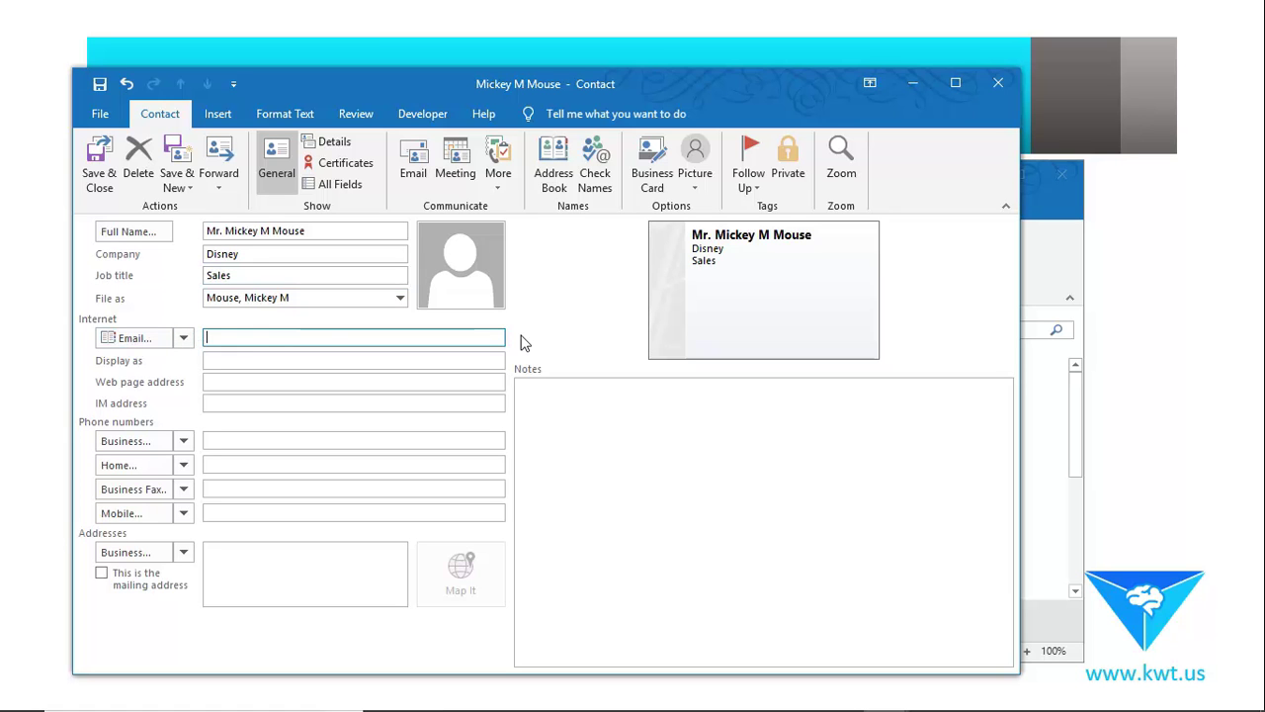
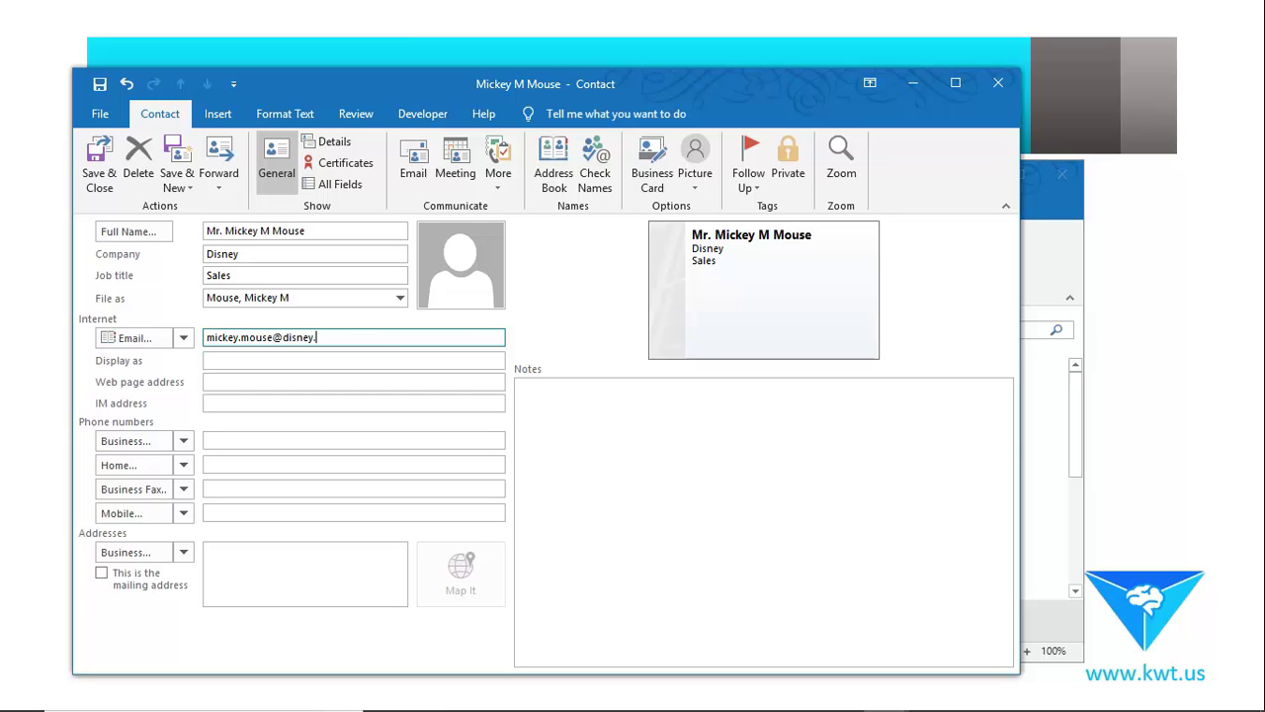
pyautogui.click(184, 338)
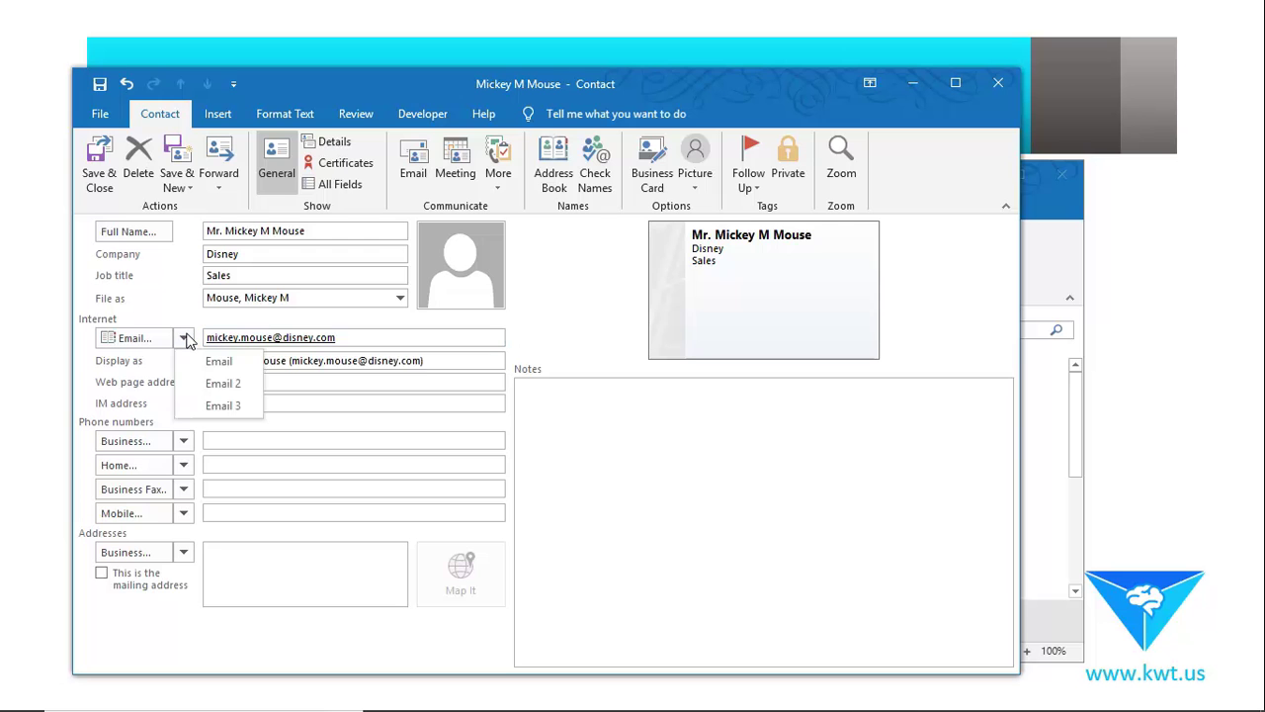
pyautogui.click(222, 382)
pyautogui.click(254, 360)
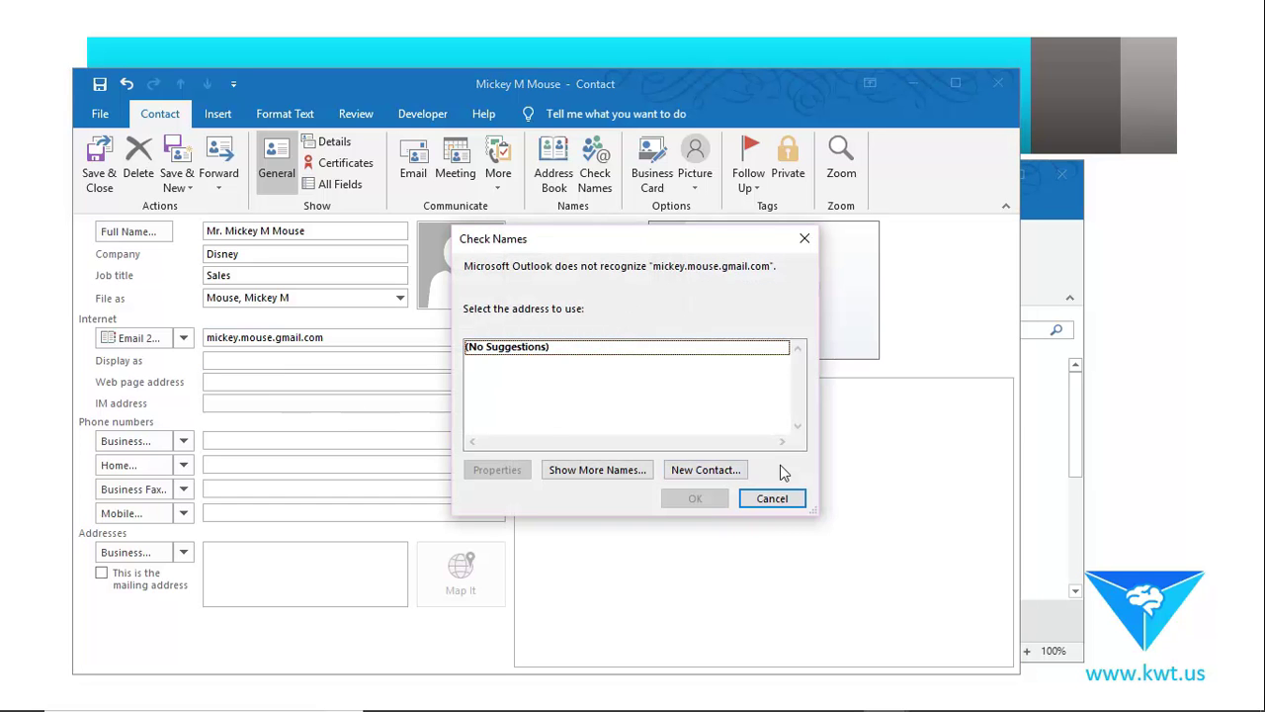
pyautogui.click(771, 498)
pyautogui.click(278, 337)
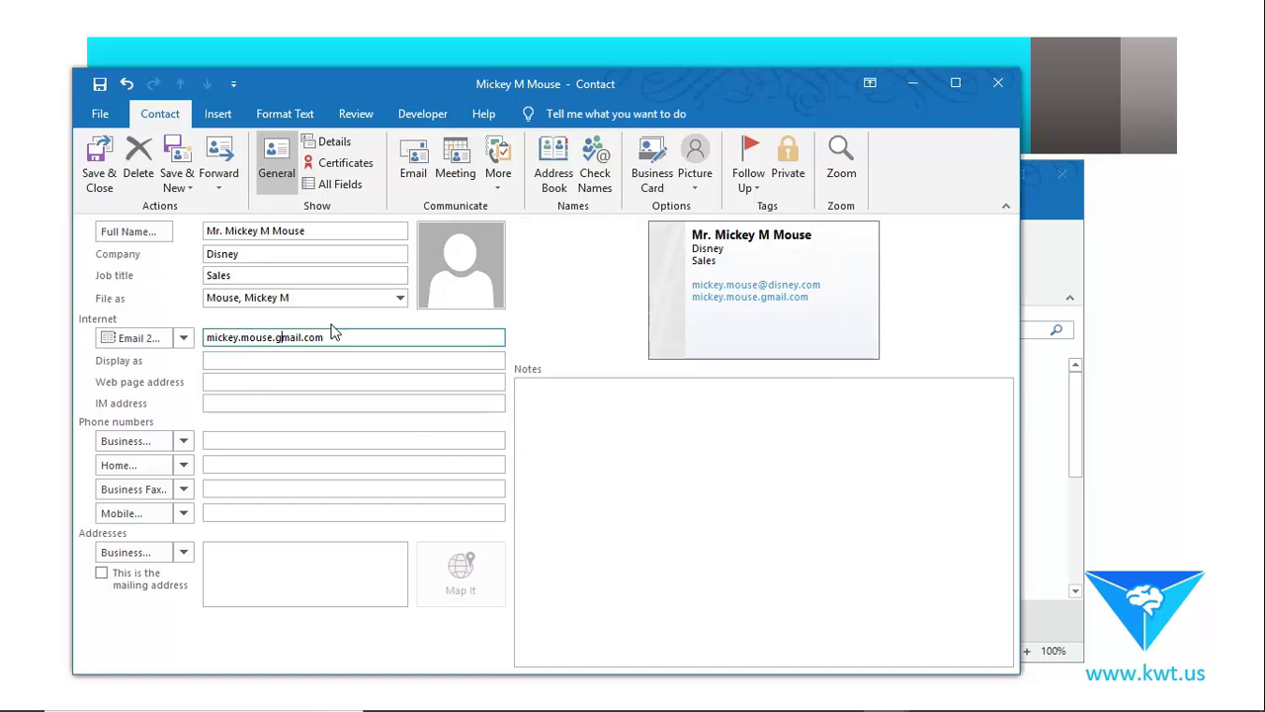
pyautogui.press('BackSpace')
pyautogui.write('@')
pyautogui.click(351, 359)
pyautogui.click(353, 381)
pyautogui.click(182, 338)
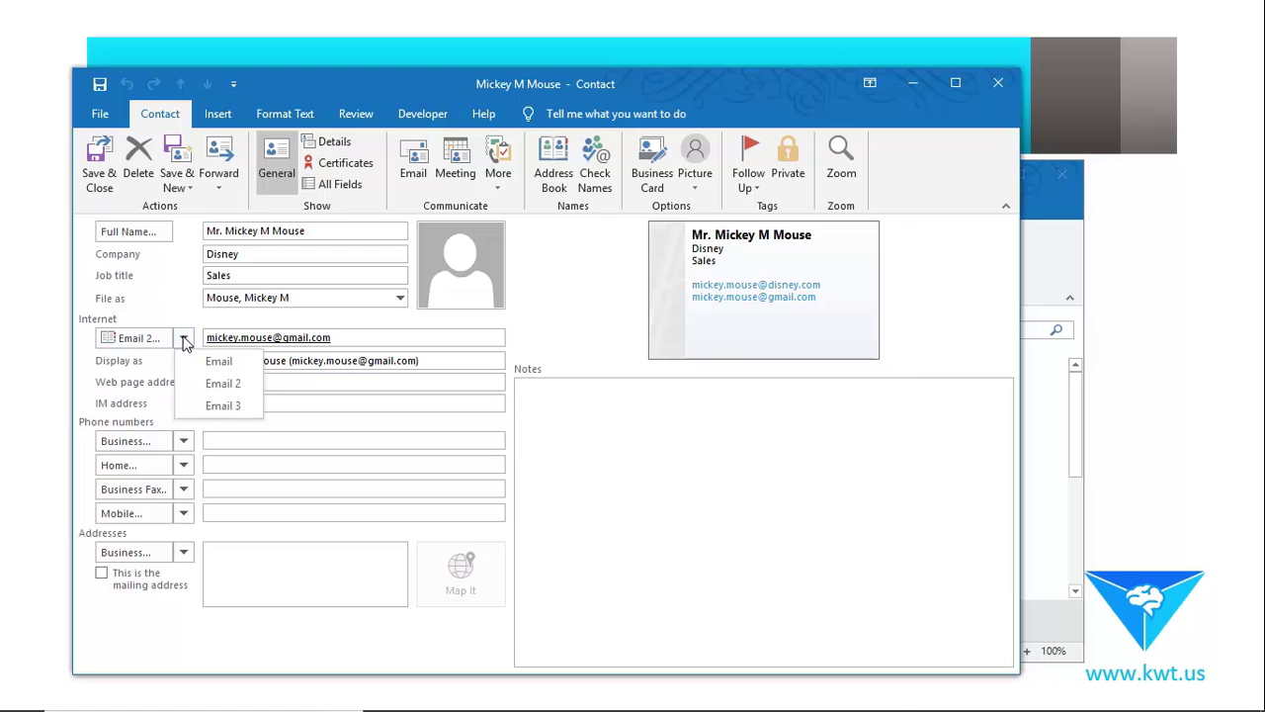
pyautogui.click(211, 365)
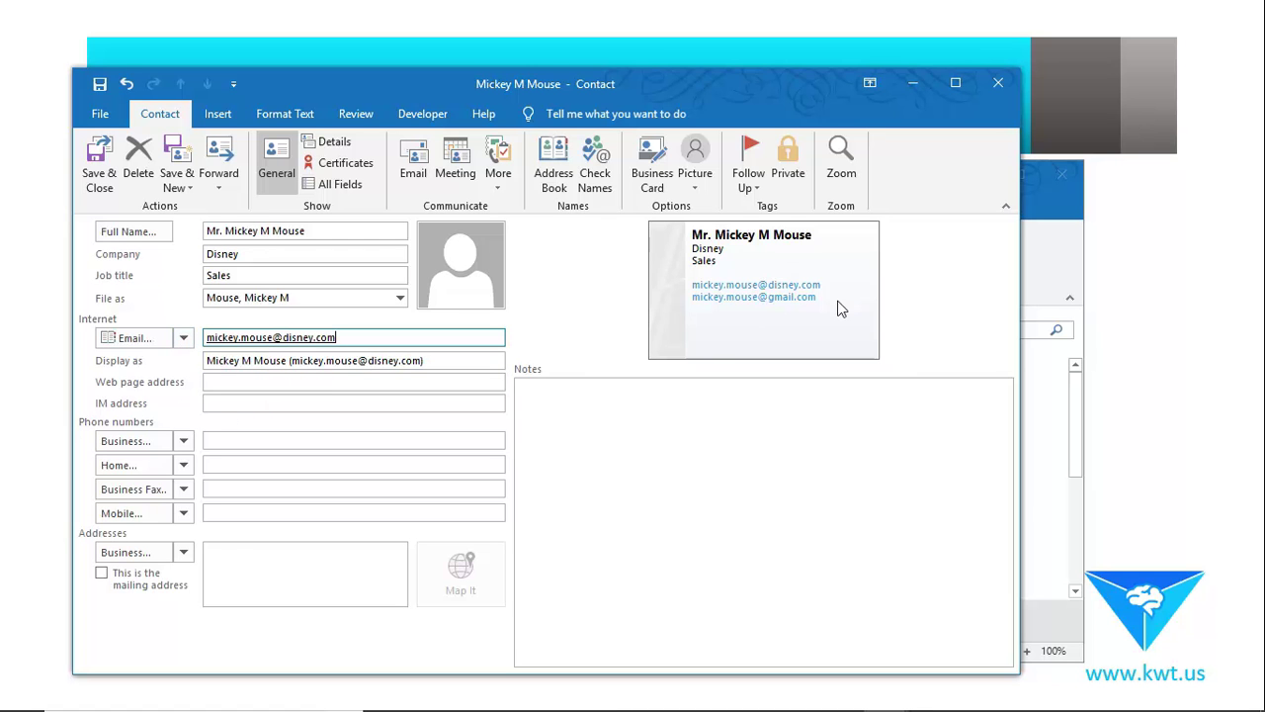
pyautogui.click(263, 383)
pyautogui.write('www.d')
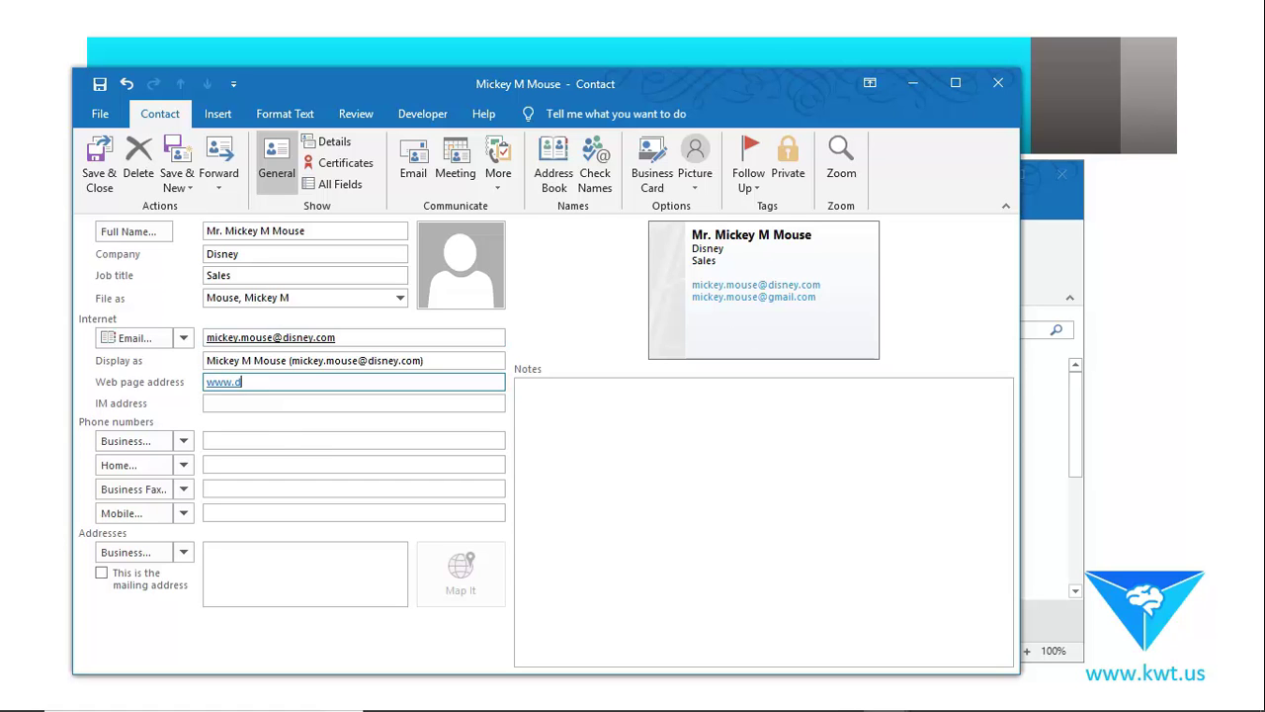
pyautogui.write('isney.com')
pyautogui.click(277, 403)
# Fill in the mobile and business phone numbers, both beginning 904-555.
pyautogui.click(303, 438)
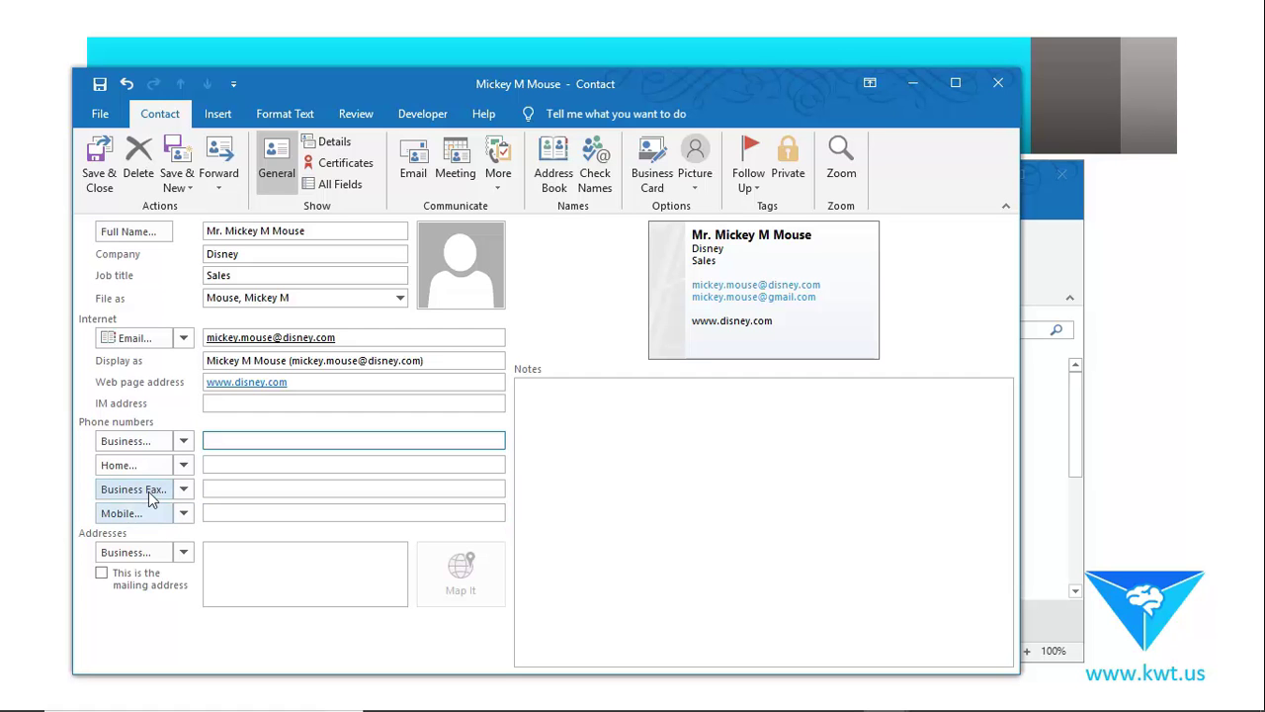
pyautogui.click(287, 512)
pyautogui.write('904-555-1234')
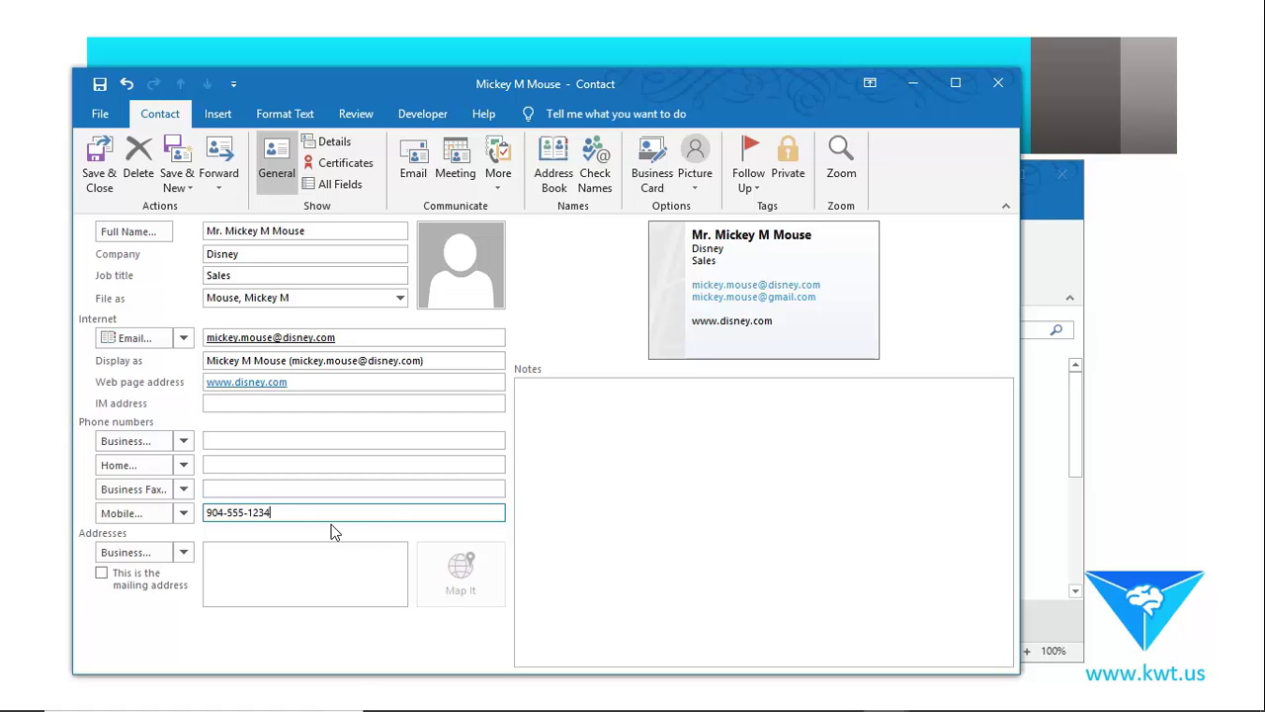
pyautogui.click(288, 494)
pyautogui.click(283, 439)
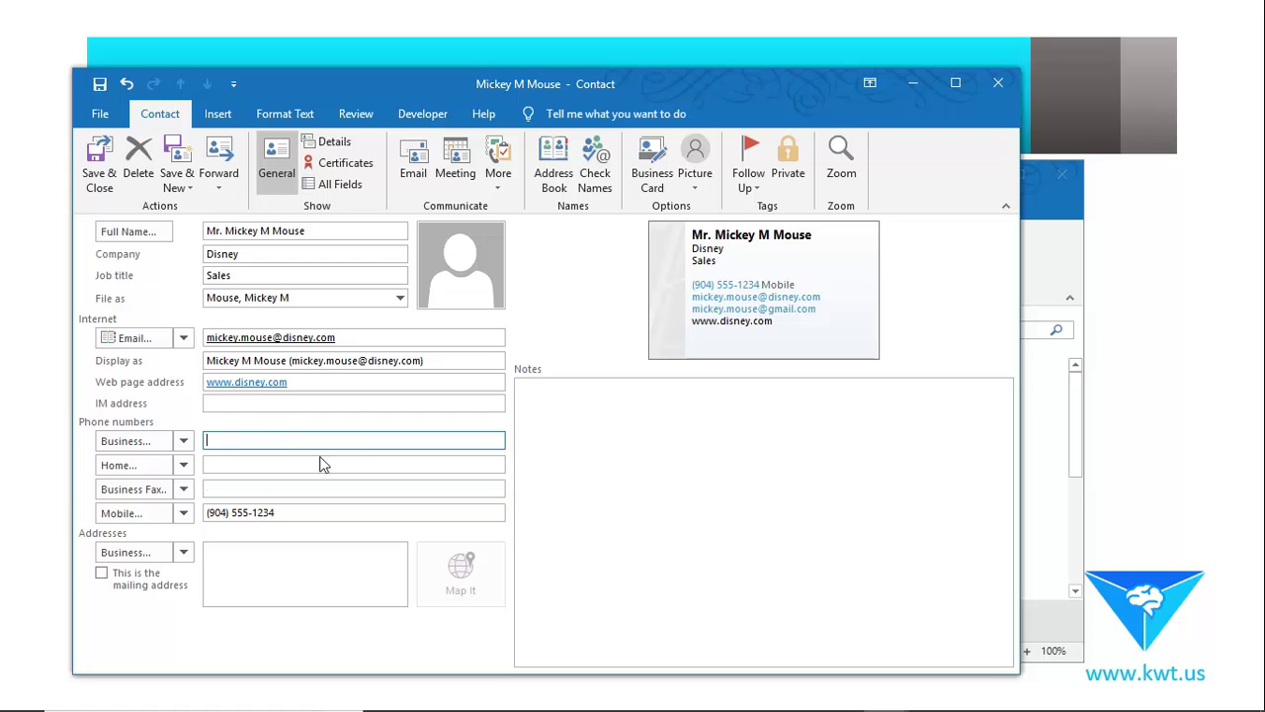
pyautogui.write('904-555-4321')
pyautogui.click(621, 457)
pyautogui.click(292, 482)
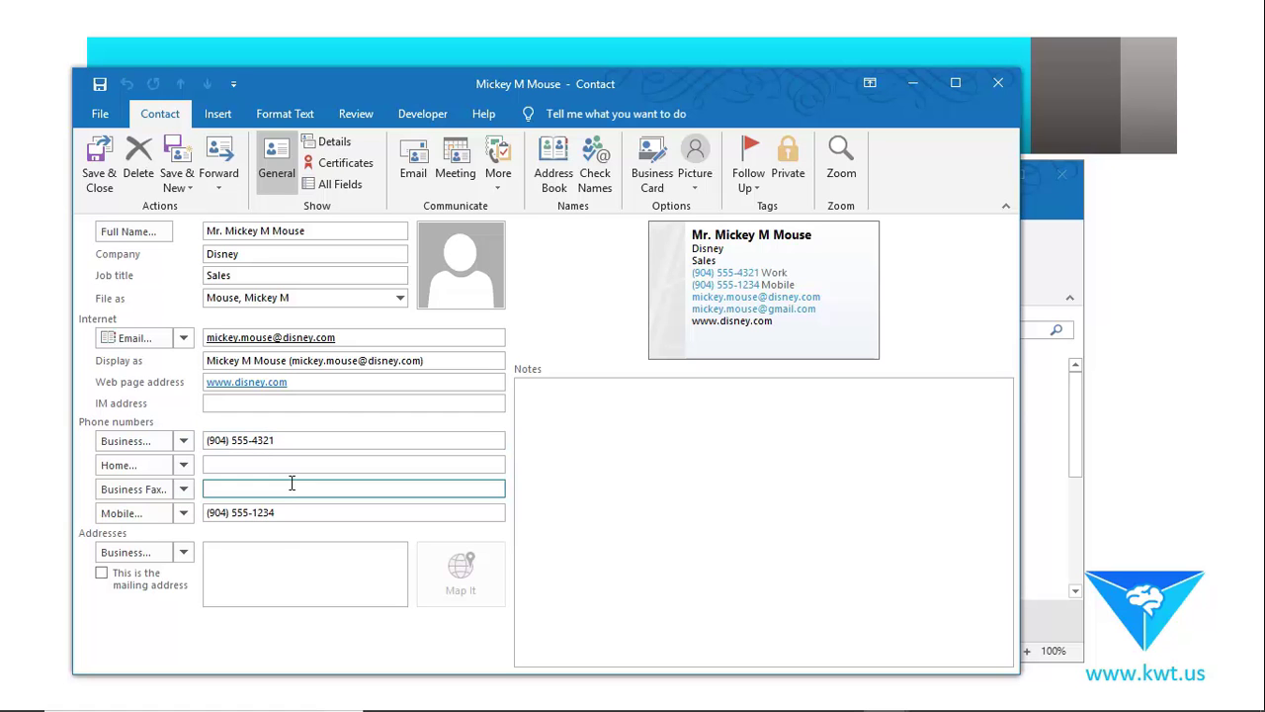
pyautogui.click(303, 578)
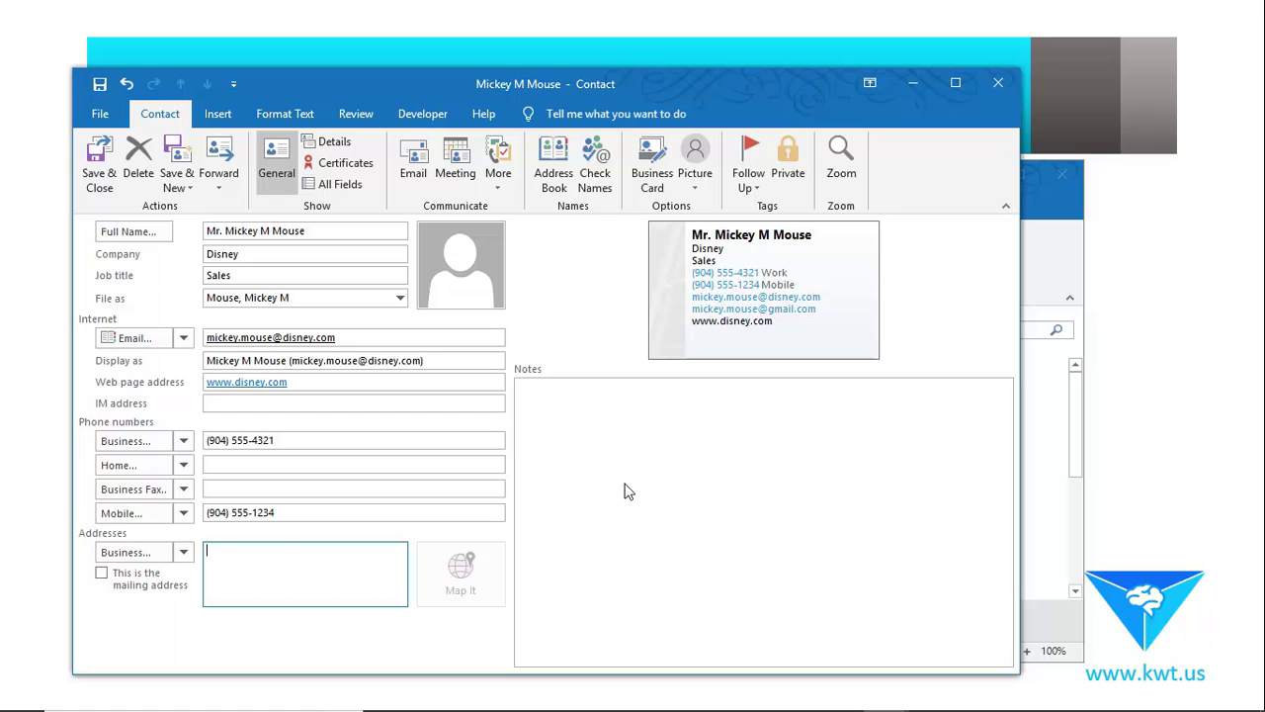
# Enter business mailing address 29 Main Street, Florida, fixing street, city and state in Check Address.
pyautogui.write('29 Main Street')
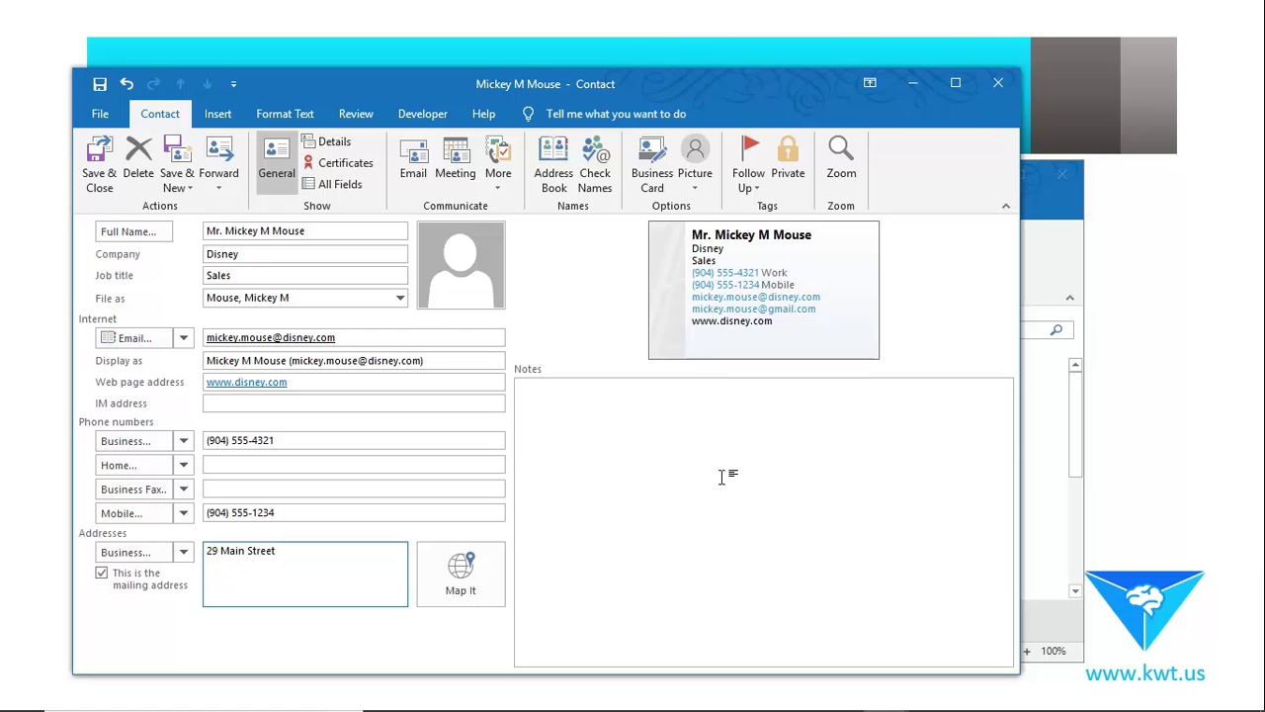
pyautogui.click(838, 455)
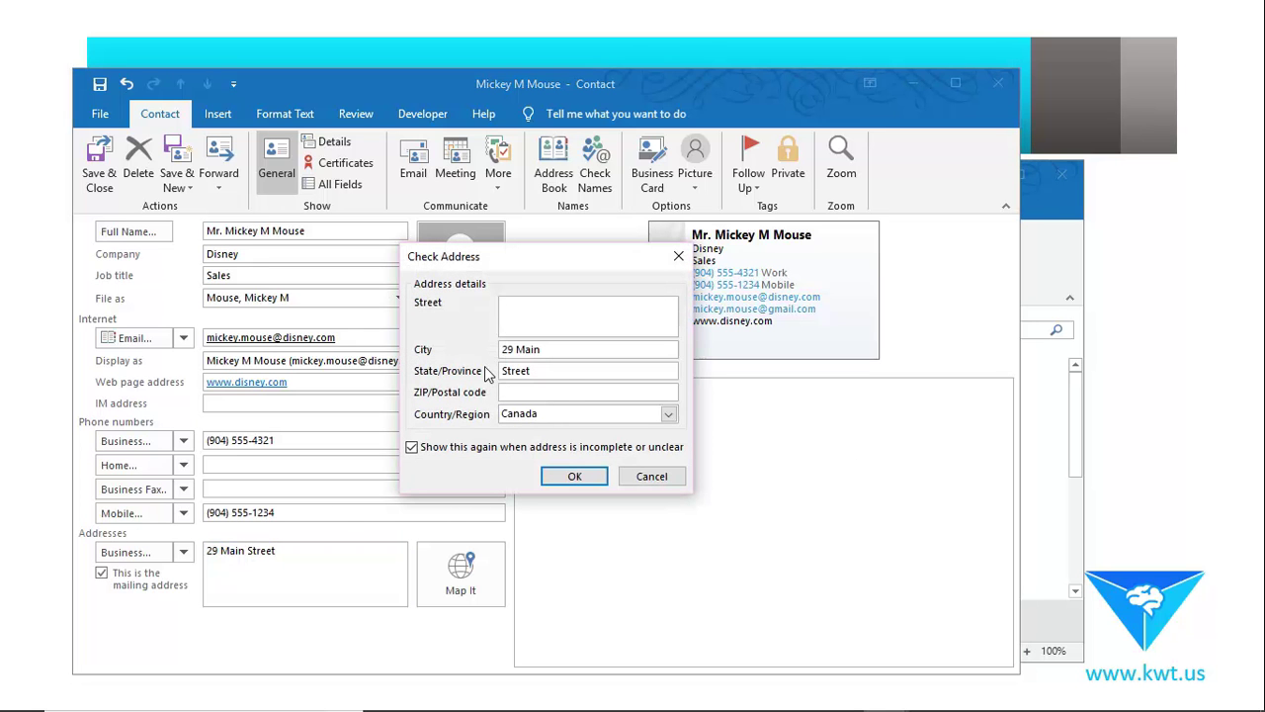
pyautogui.press('Tab')
pyautogui.hotkey('ctrl', 'c')
pyautogui.click(528, 313)
pyautogui.hotkey('ctrl', 'v')
pyautogui.moveTo(570, 349); pyautogui.dragTo(387, 351)
pyautogui.press('BackSpace')
pyautogui.press('BackSpace')
pyautogui.press('BackSpace')
pyautogui.press('BackSpace')
pyautogui.press('BackSpace')
pyautogui.press('BackSpace')
pyautogui.press('BackSpace')
pyautogui.click(540, 348)
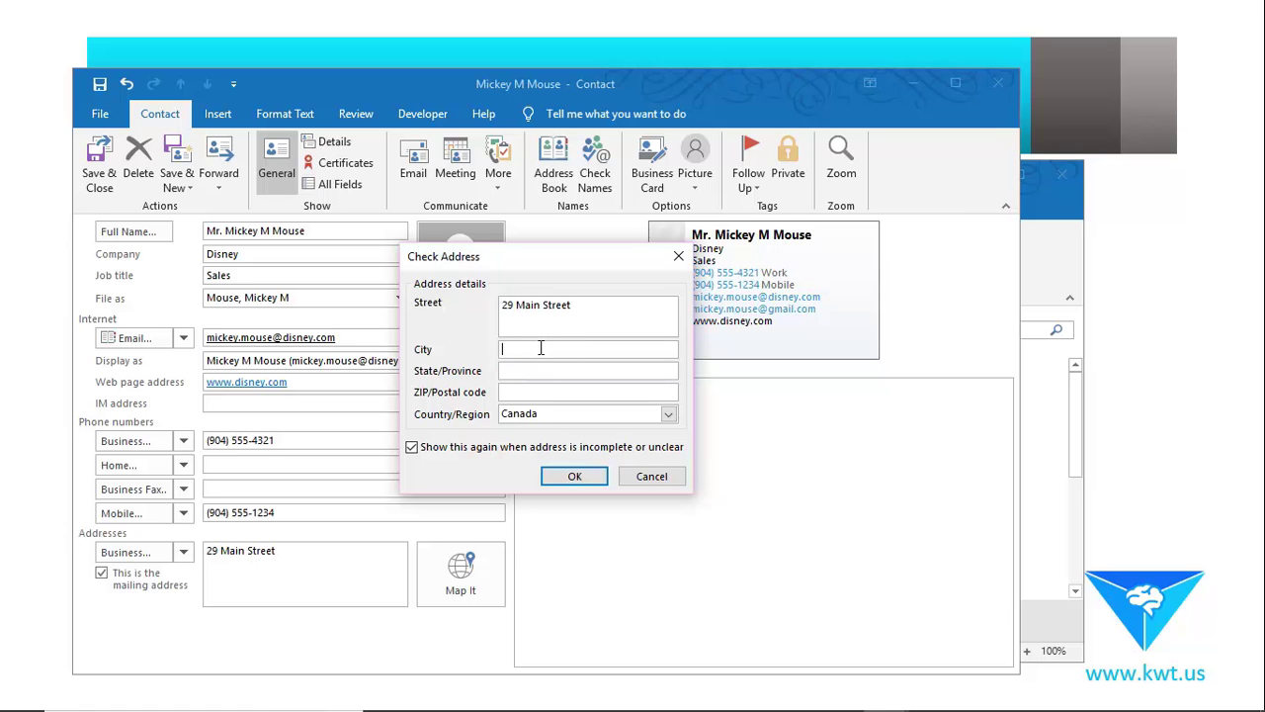
pyautogui.press('Tab')
pyautogui.write('Flor')
pyautogui.click(596, 397)
pyautogui.click(572, 483)
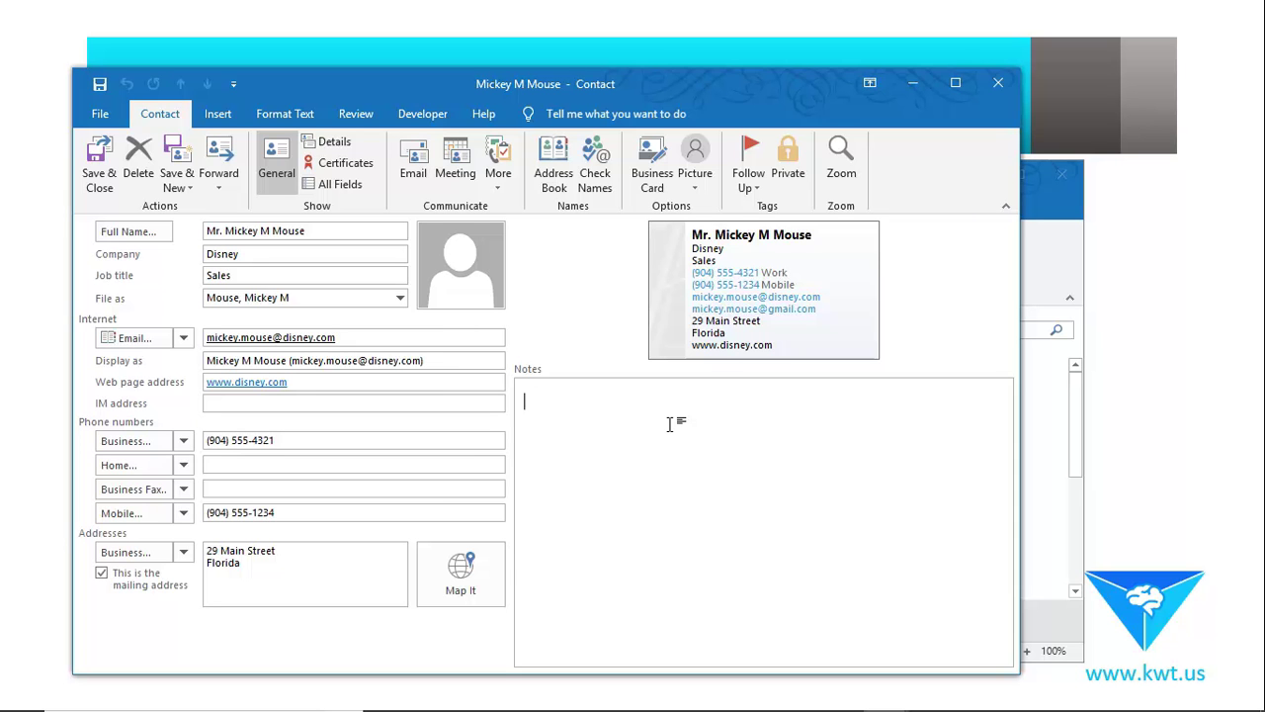
# Type the note "This is about the paper order", correcting typos along the way.
pyautogui.write('This is')
pyautogui.press('BackSpace')
pyautogui.press('BackSpace')
pyautogui.write('is about the pappe')
pyautogui.press('BackSpace')
pyautogui.press('BackSpace')
pyautogui.write('er order ')
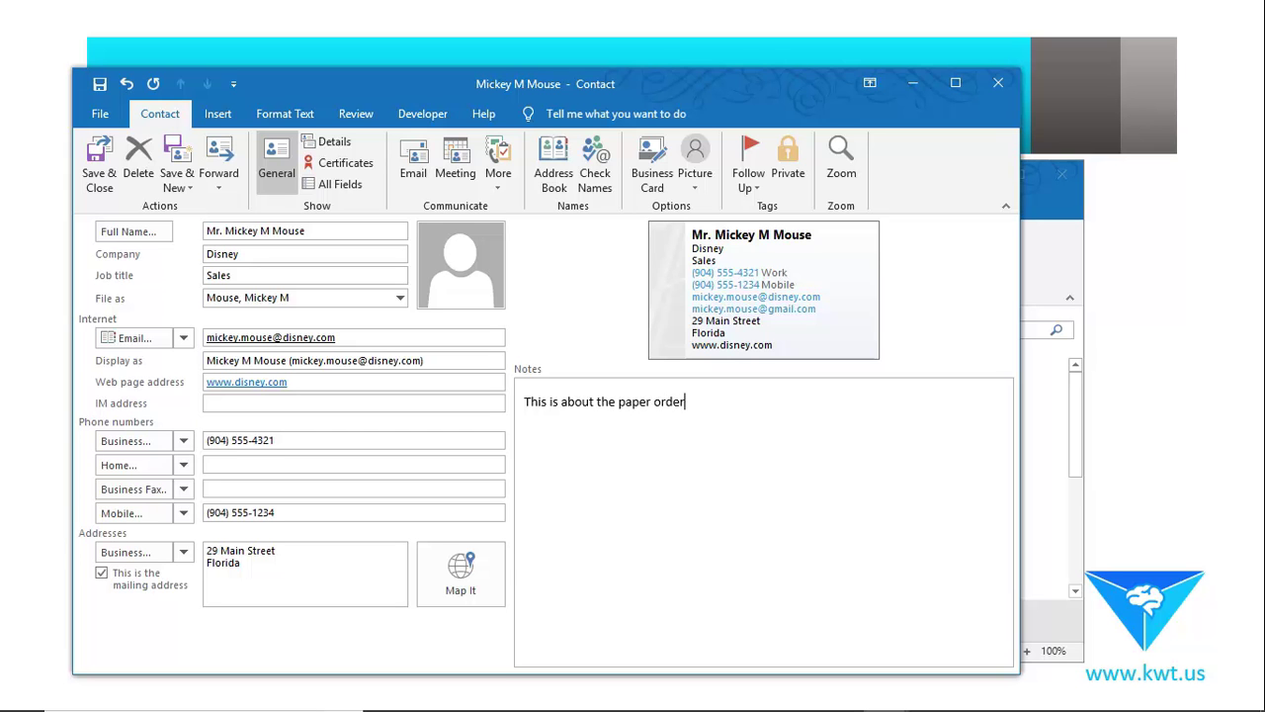
pyautogui.write('Electrian')
pyautogui.press('BackSpace')
pyautogui.press('BackSpace')
pyautogui.press('BackSpace')
pyautogui.press('BackSpace')
pyautogui.press('BackSpace')
# Set the contact picture to Oct 2018.jpg from the Images folder.
pyautogui.click(455, 280)
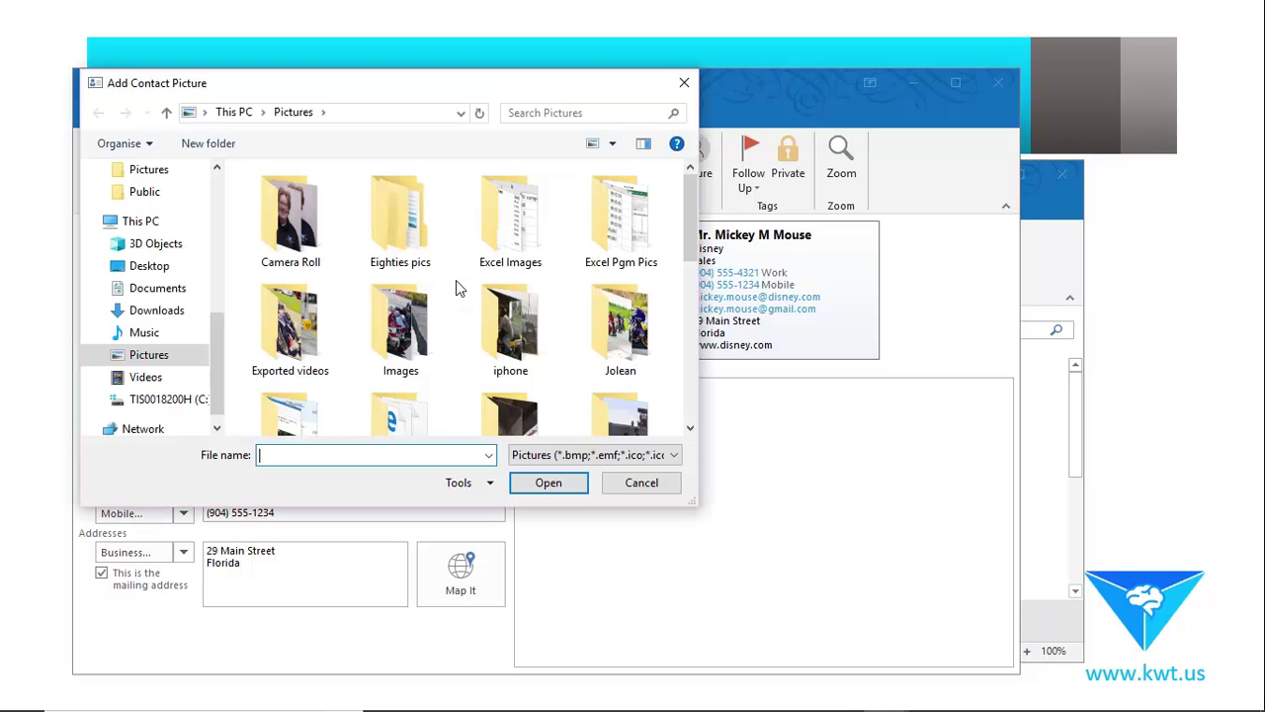
pyautogui.doubleClick(400, 321)
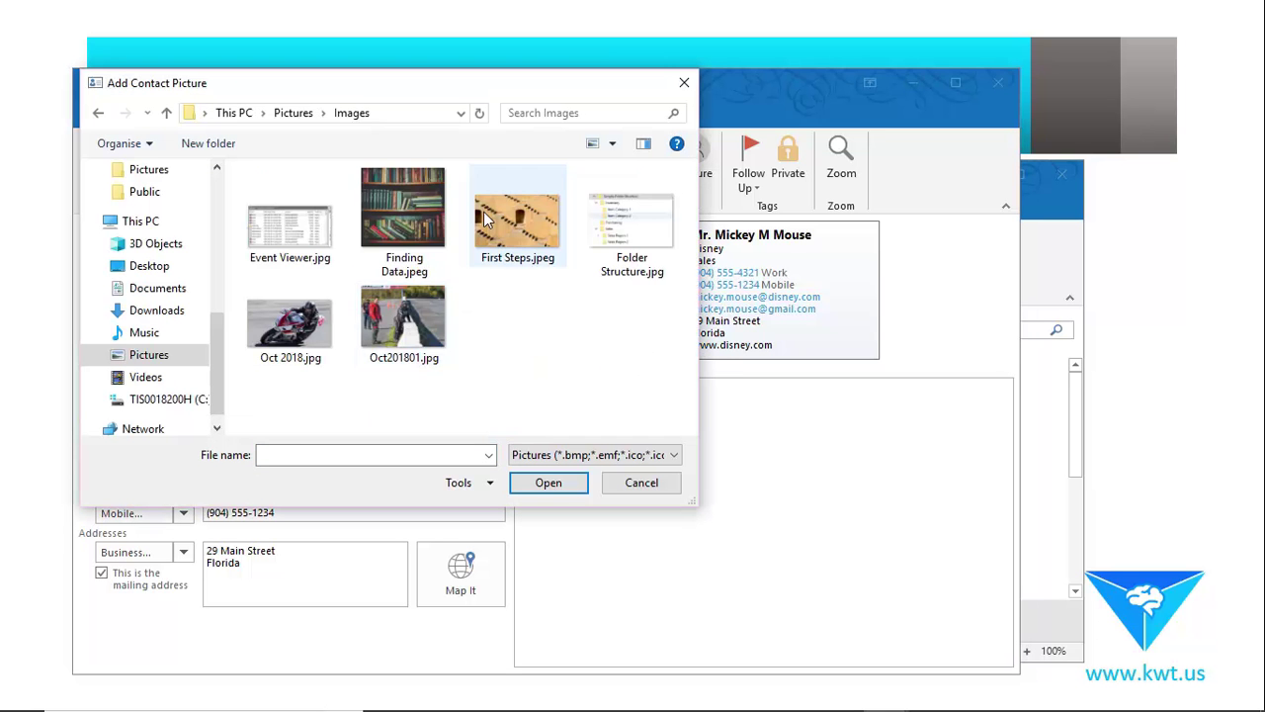
pyautogui.doubleClick(289, 323)
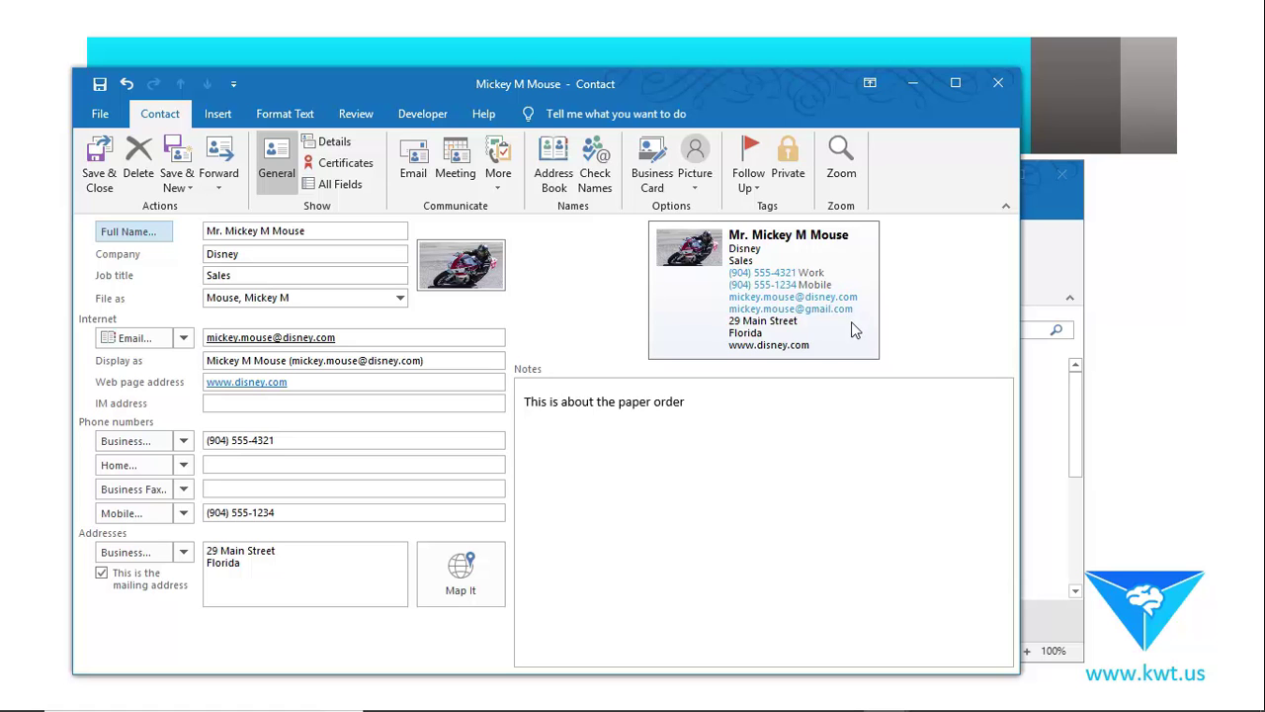
# Save and close the contact, then view its new card in Contacts.
pyautogui.click(777, 491)
pyautogui.press('Return')
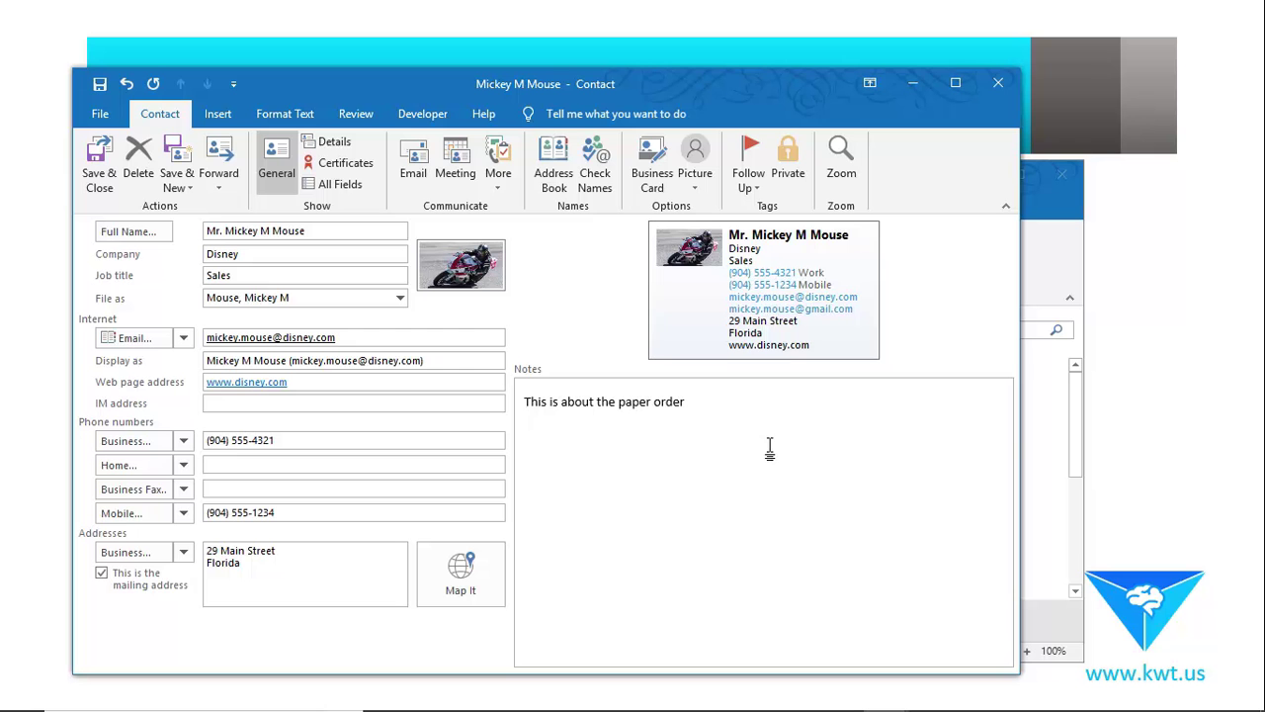
pyautogui.click(99, 176)
pyautogui.scroll(-1, 695, 500)
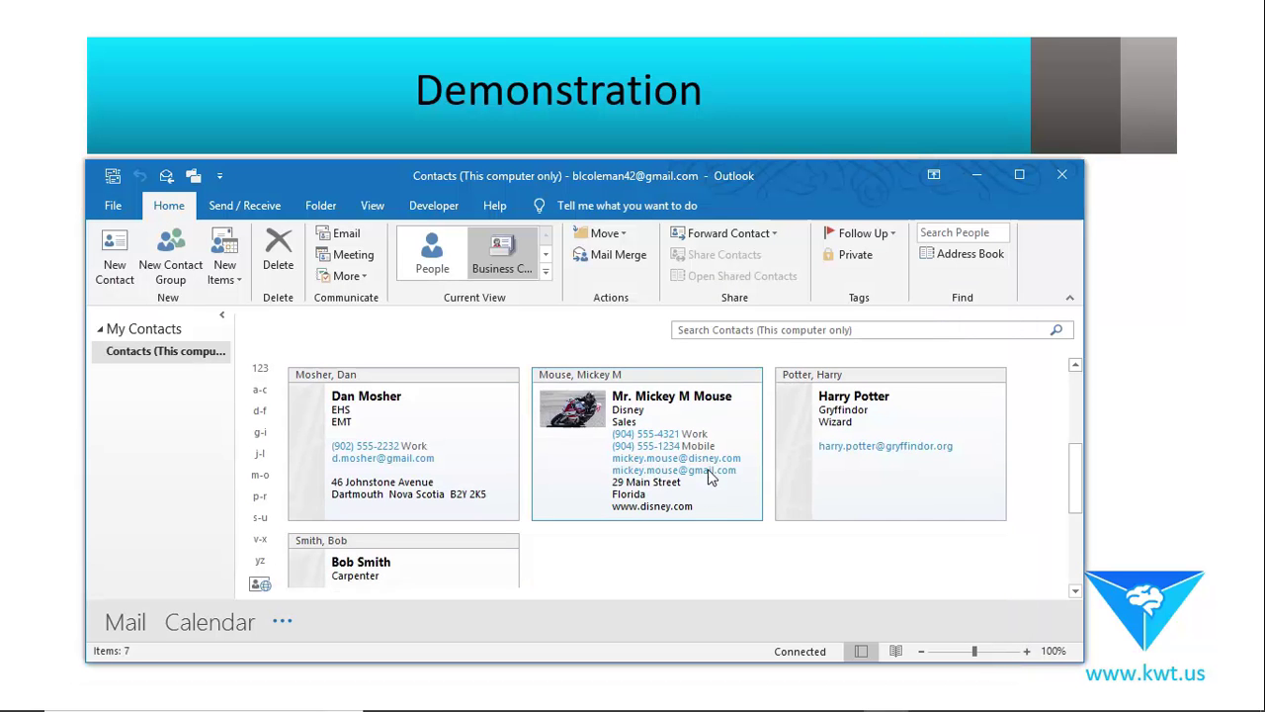
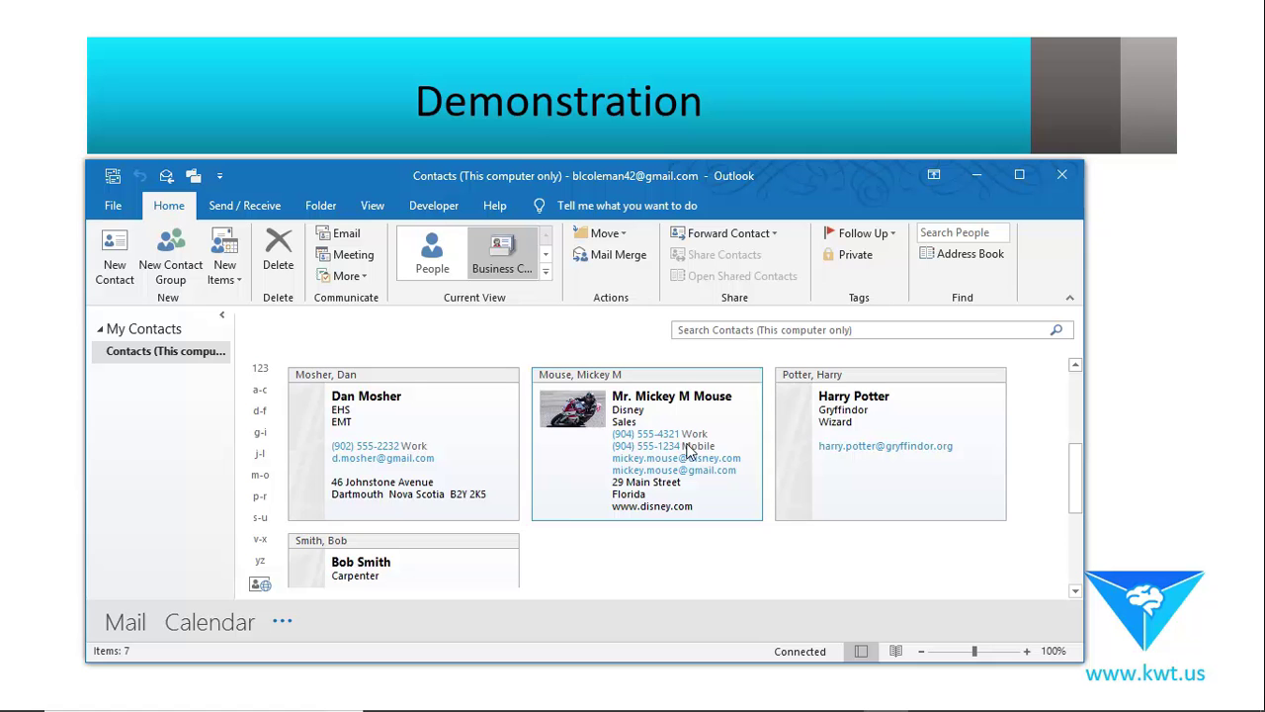
# Open Mickey Mouse's contact on its Details page and enter Minnie Mouse as Spouse/Partner.
pyautogui.doubleClick(697, 420)
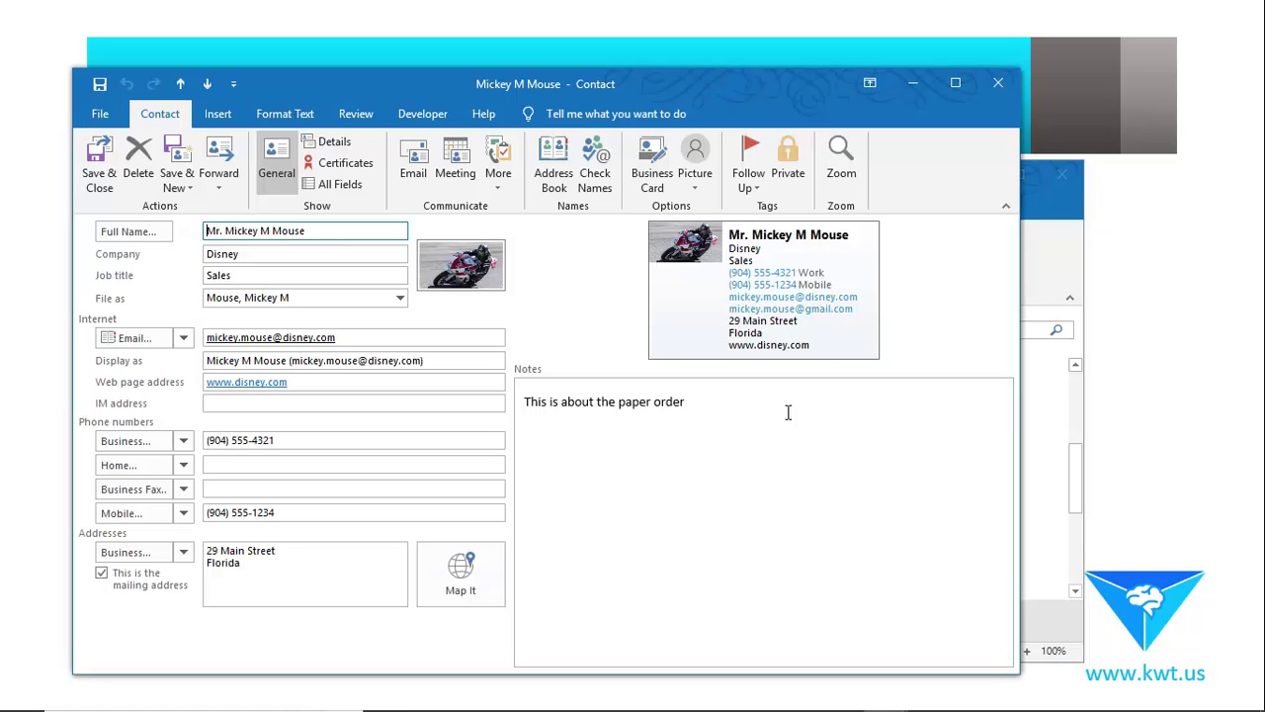
pyautogui.click(332, 145)
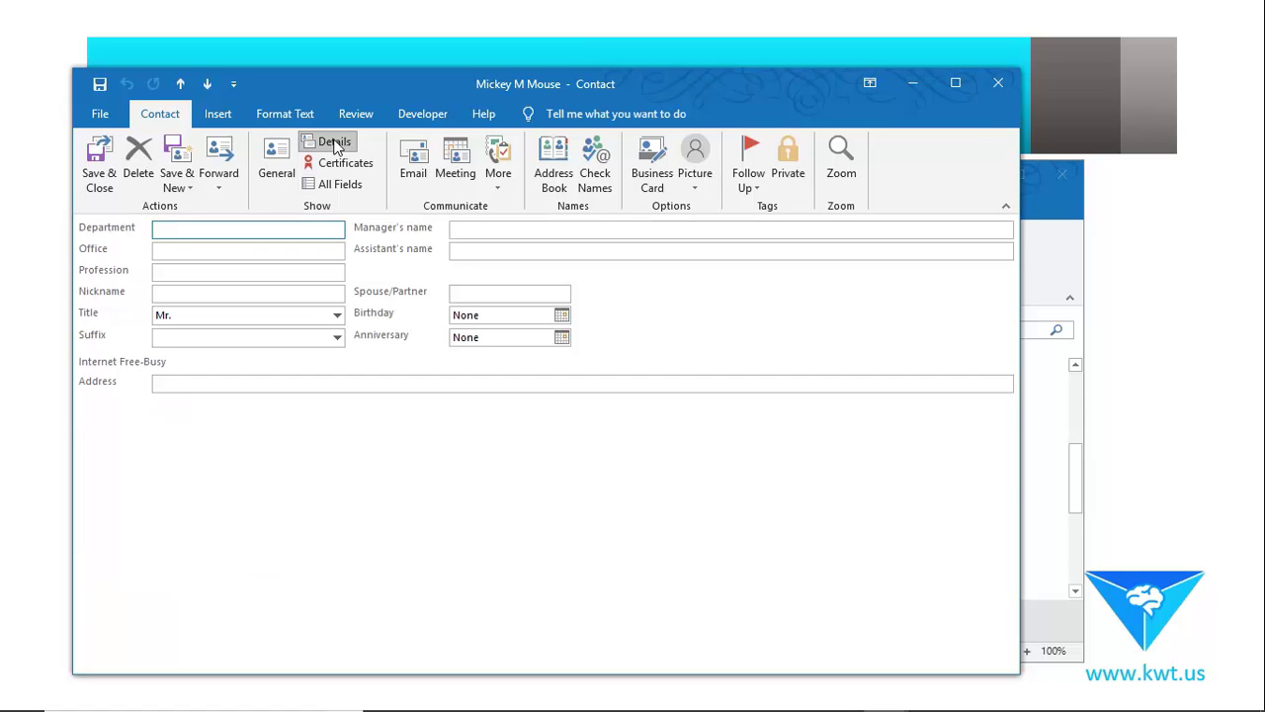
pyautogui.click(465, 232)
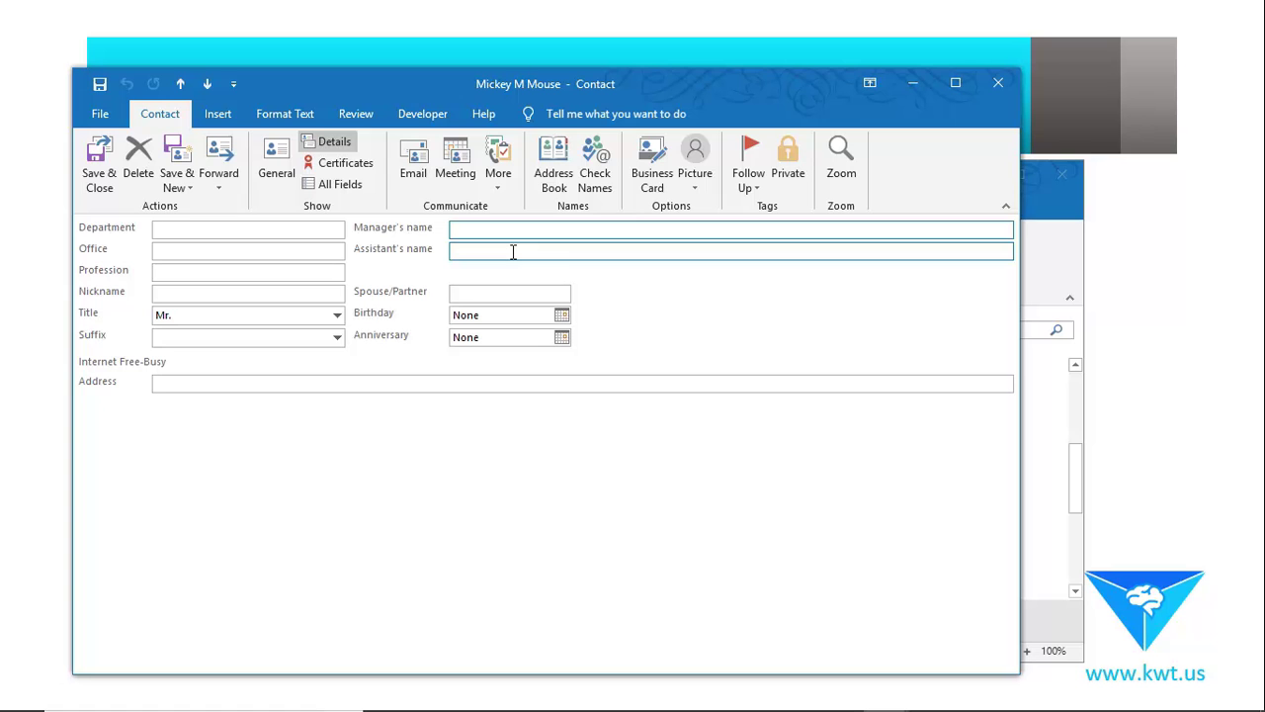
pyautogui.click(512, 251)
pyautogui.click(453, 294)
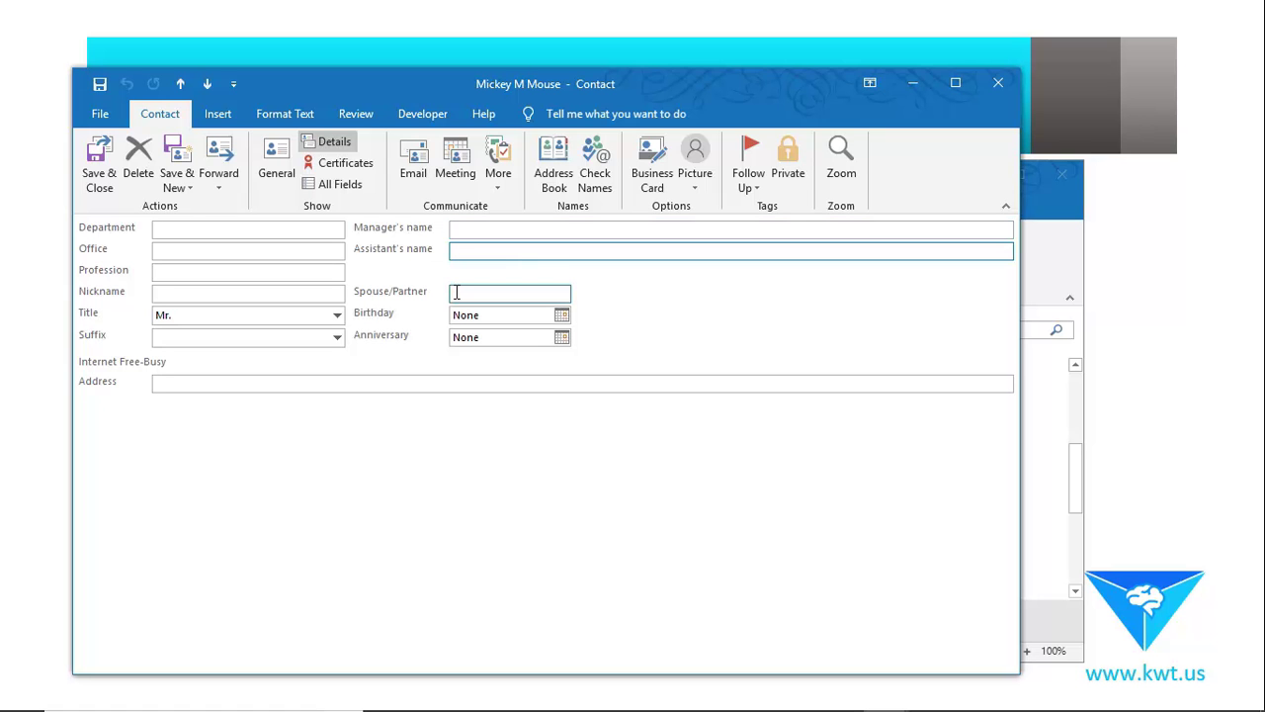
pyautogui.write('Minni')
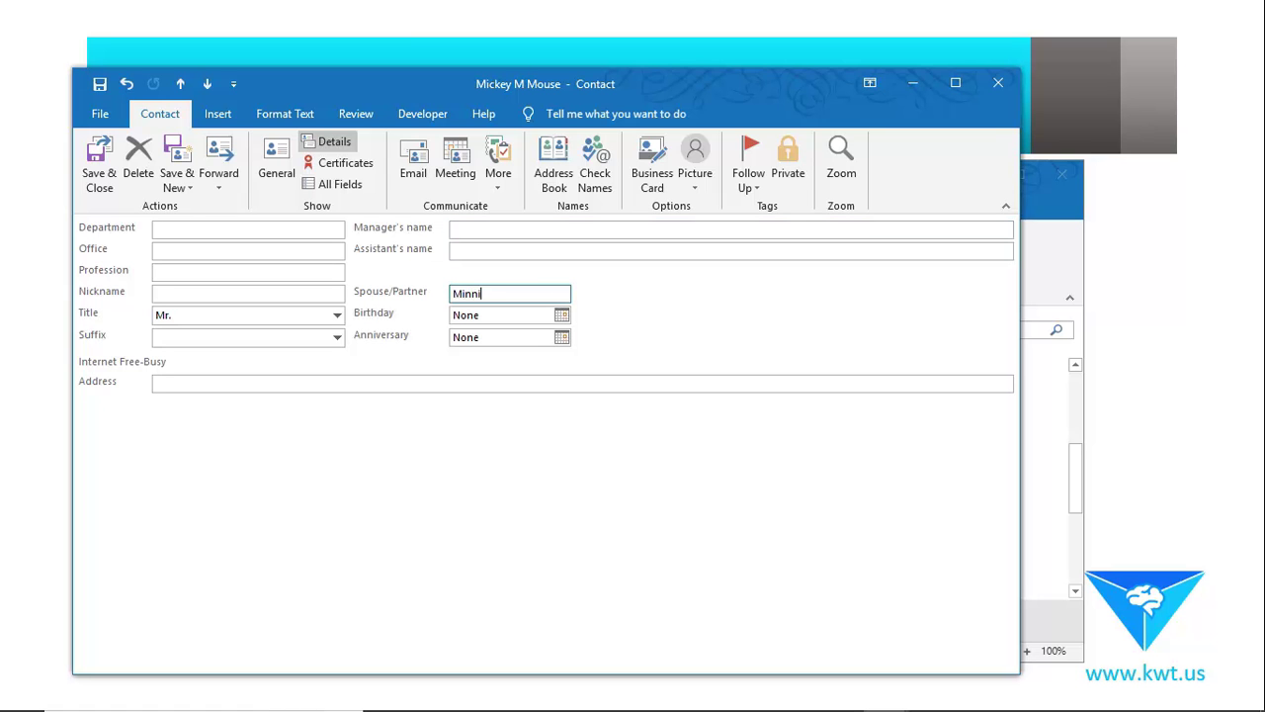
pyautogui.write('e Mouse')
pyautogui.click(718, 229)
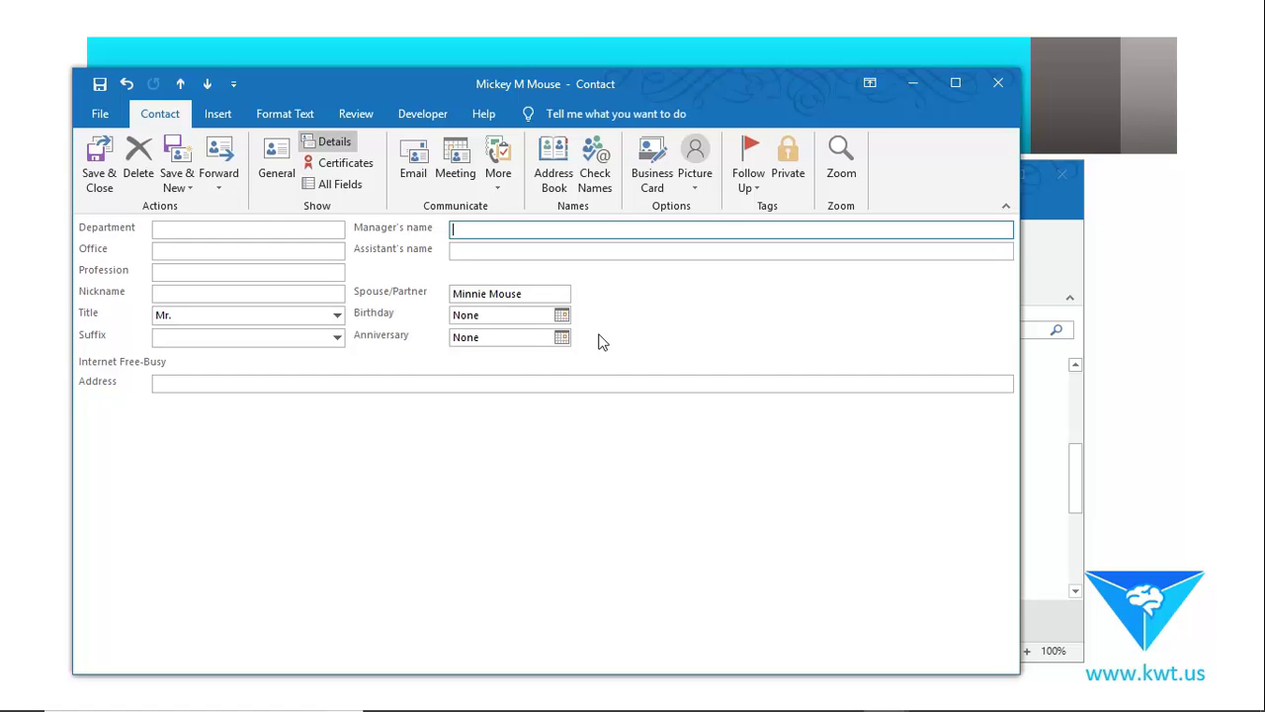
# Pick 11 December 2018 as the birthday, then step through the Assistant, Manager, Office and Profession fields.
pyautogui.click(560, 315)
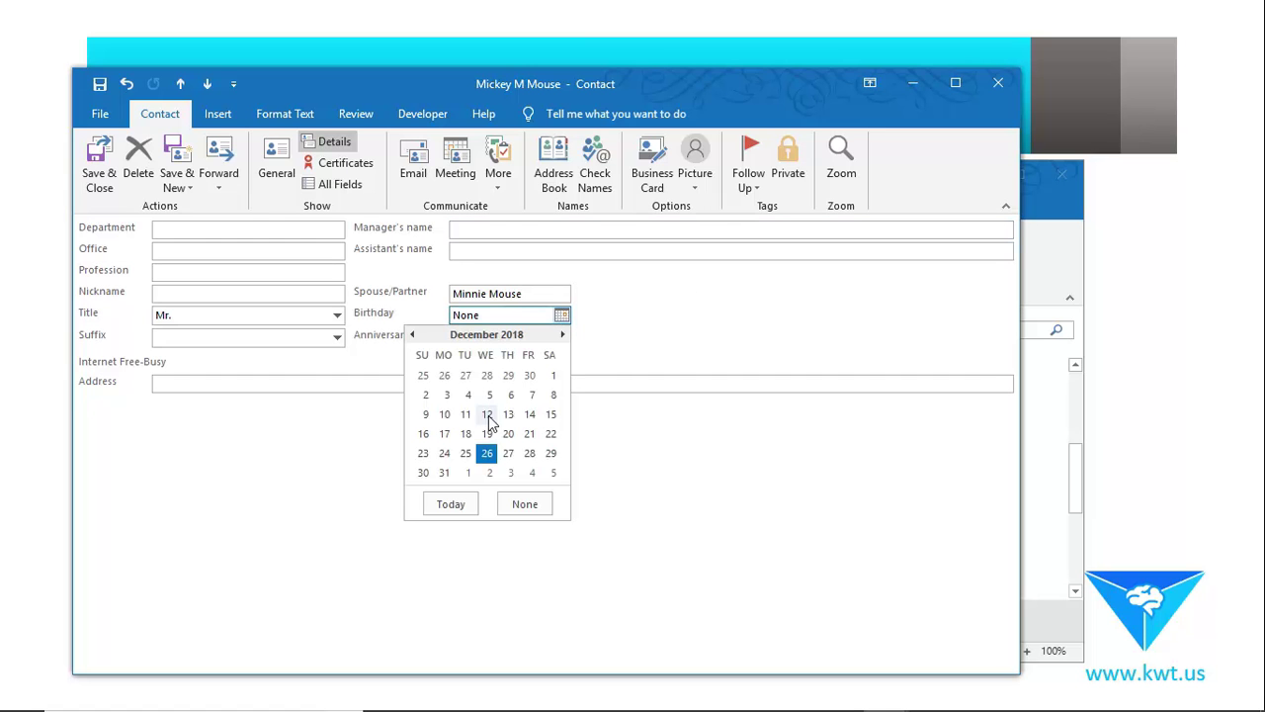
pyautogui.click(465, 414)
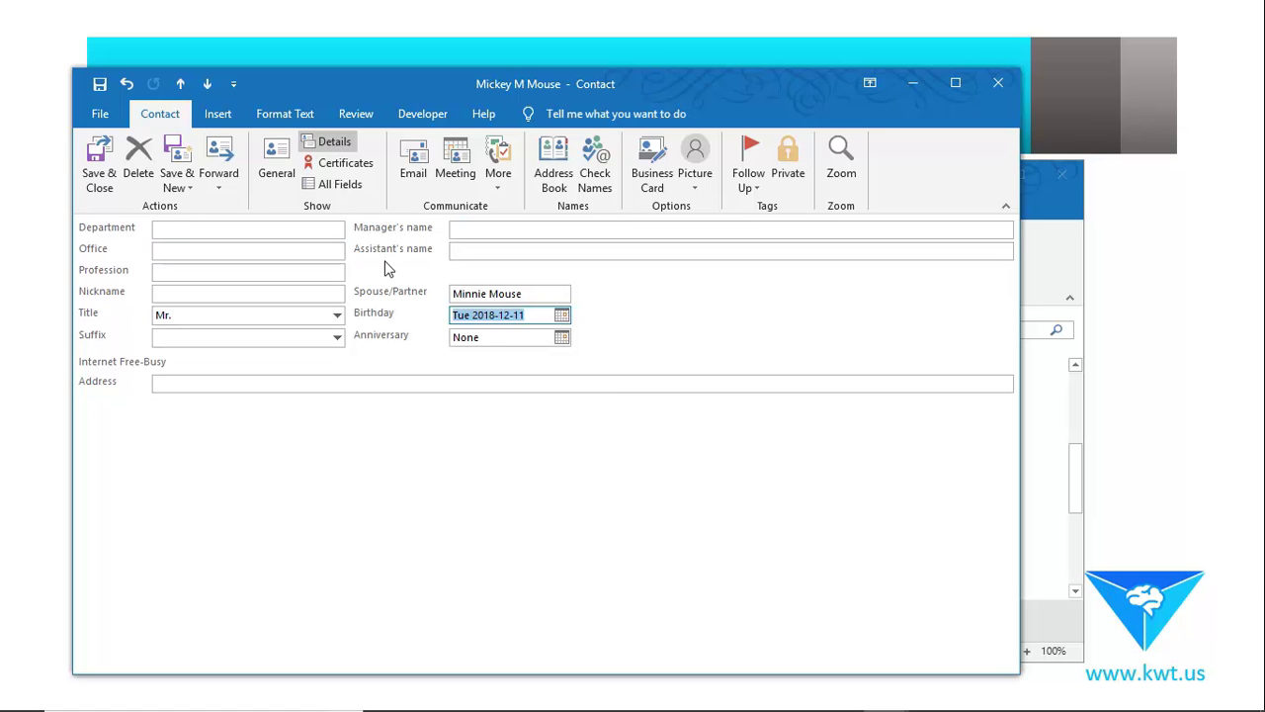
pyautogui.click(492, 249)
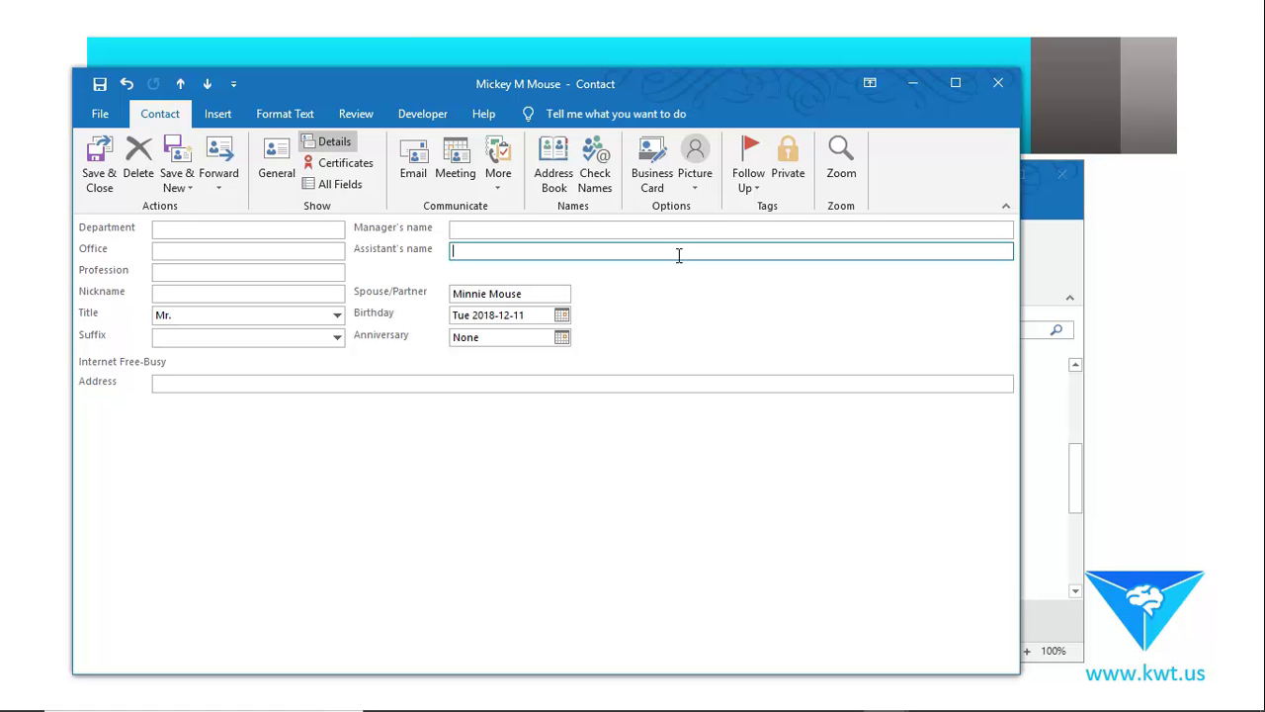
pyautogui.click(588, 228)
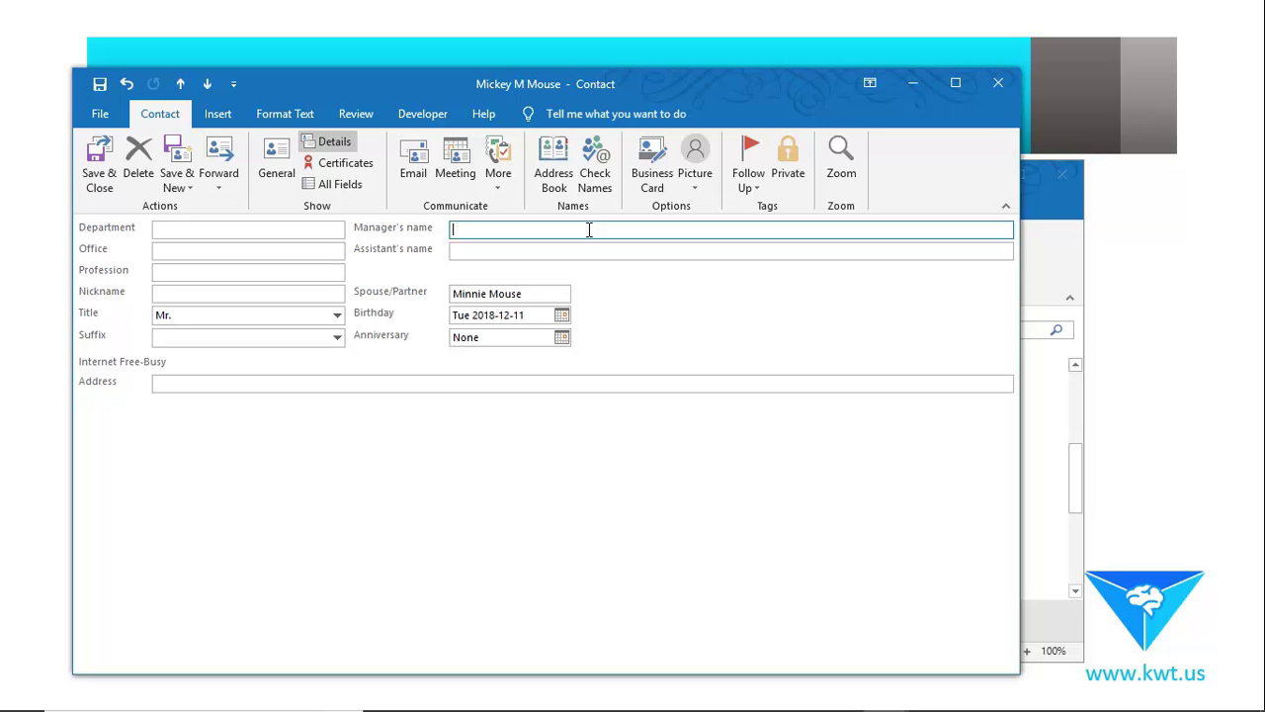
pyautogui.click(198, 251)
pyautogui.click(199, 269)
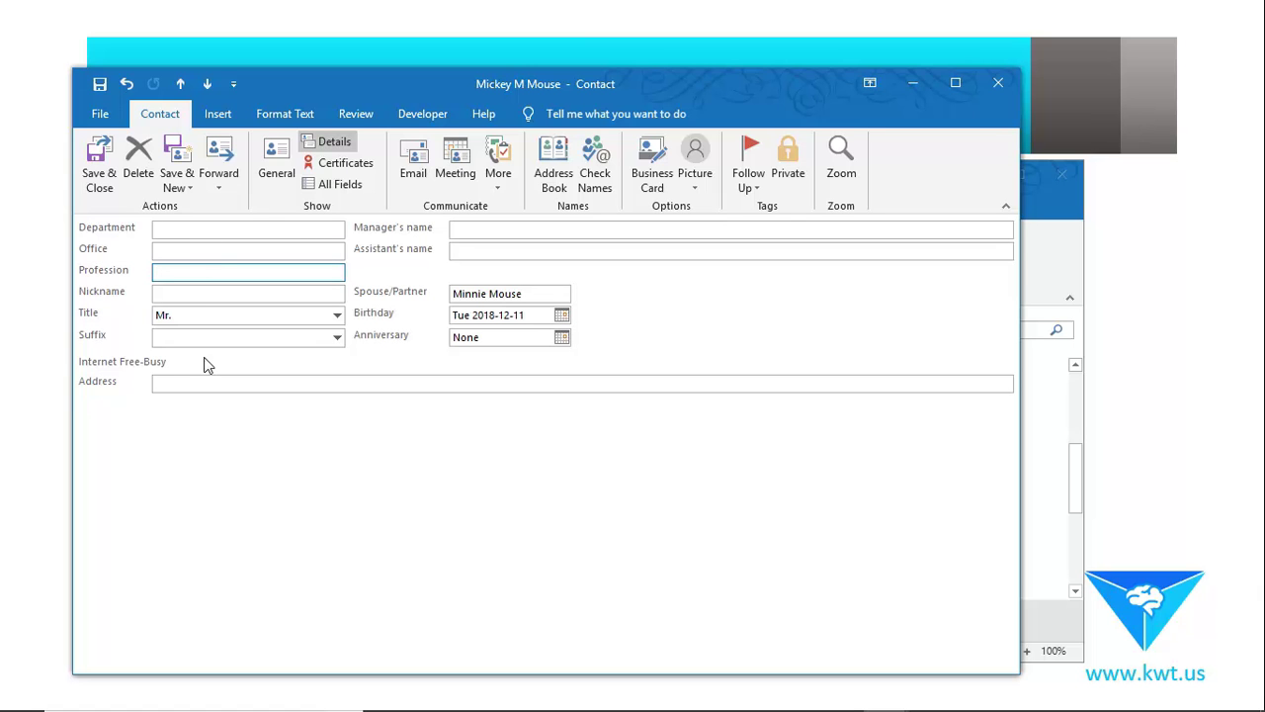
# Show the contact's All Fields page and browse the Frequently-used and Address field sets.
pyautogui.click(356, 195)
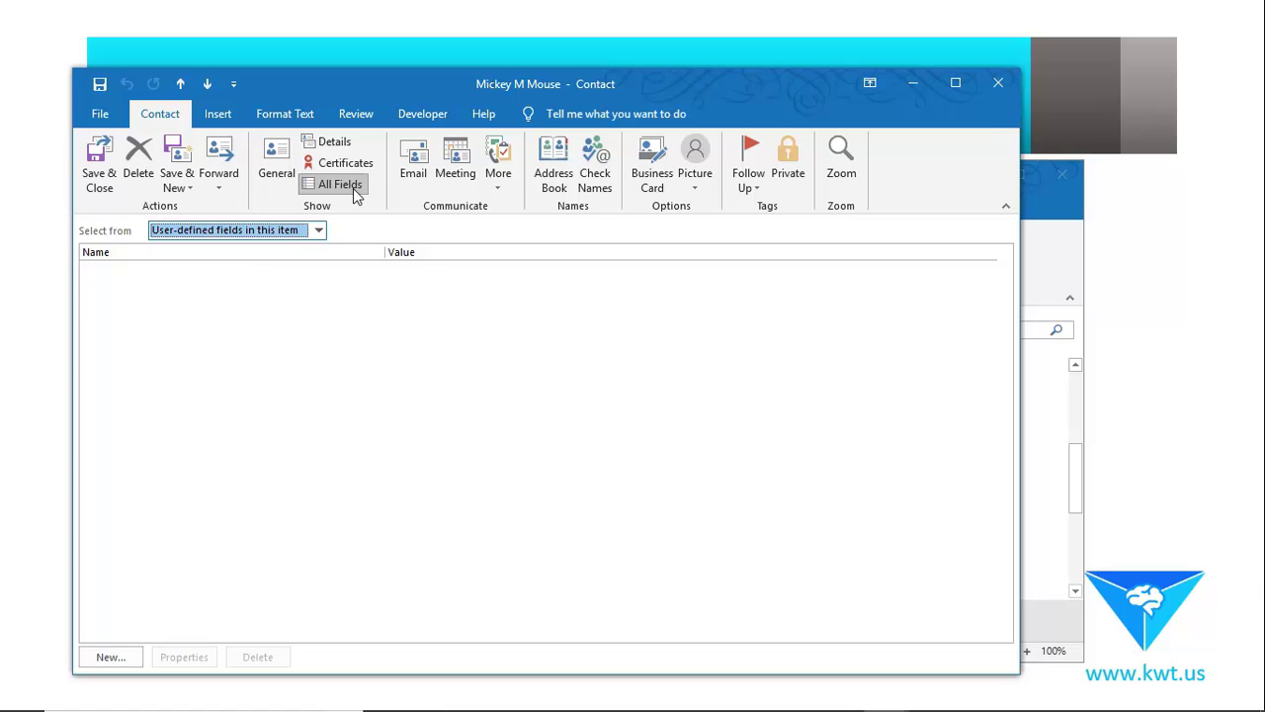
pyautogui.click(319, 231)
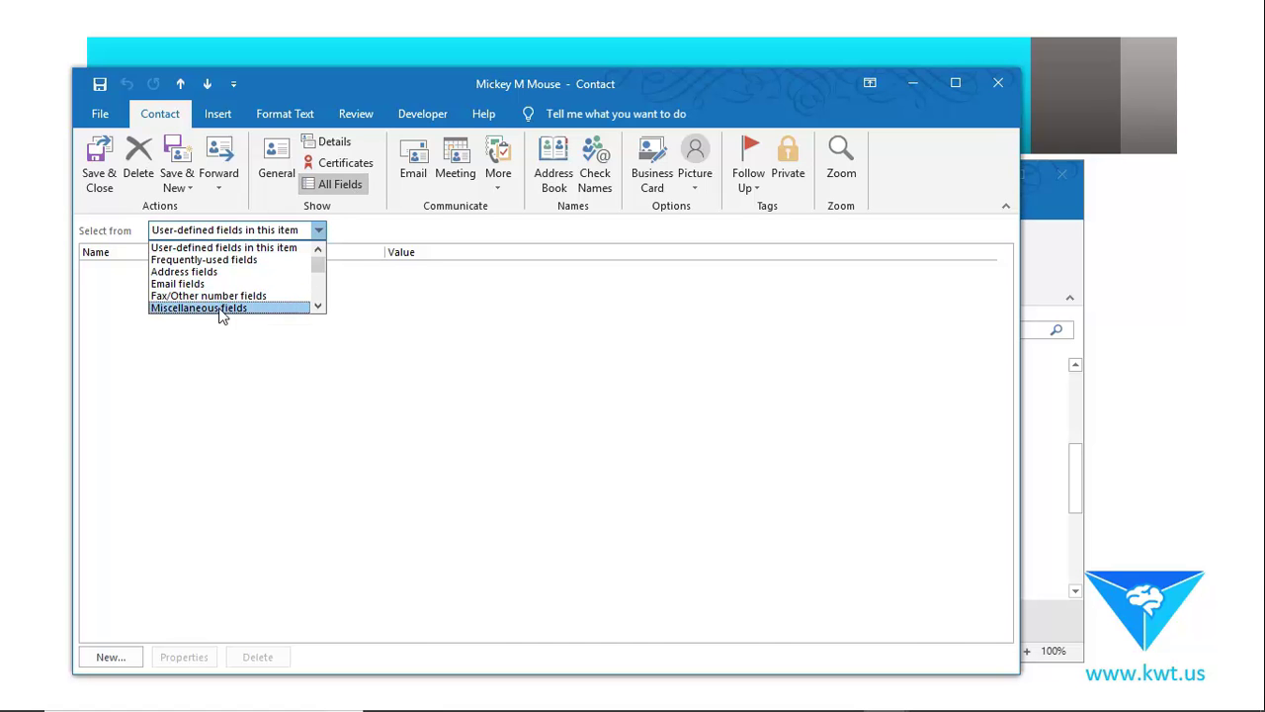
pyautogui.click(201, 261)
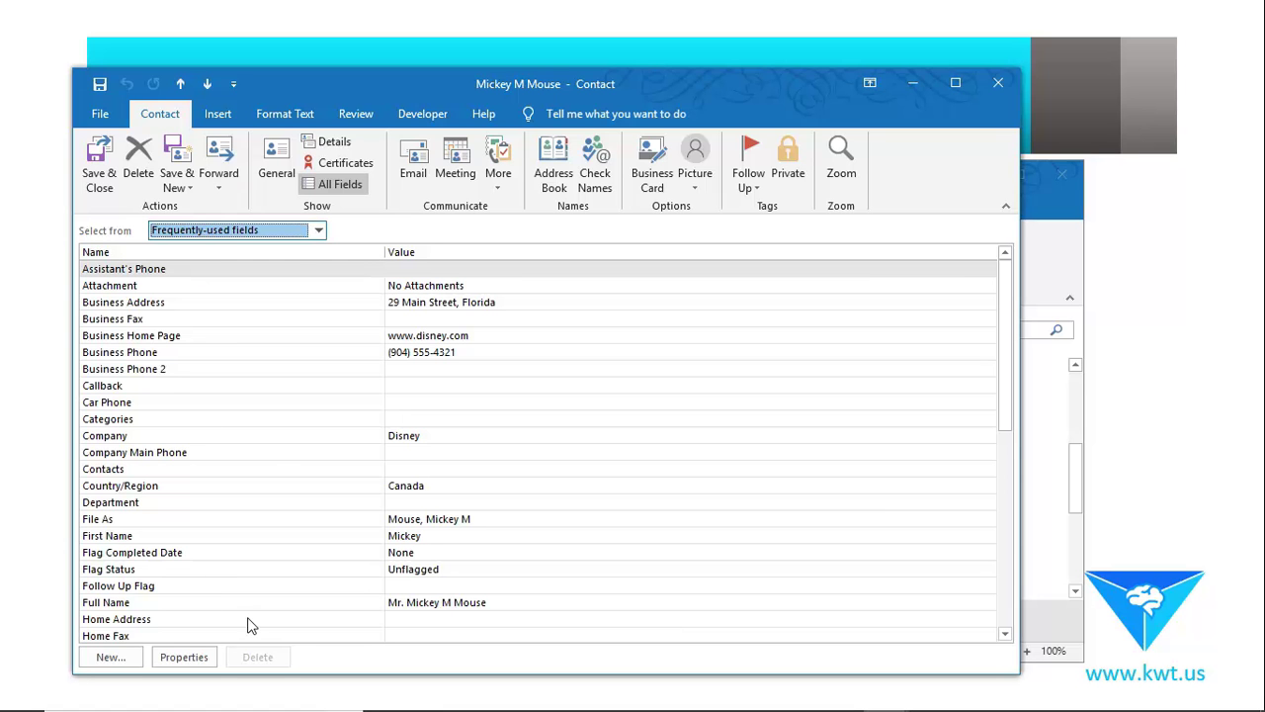
pyautogui.click(318, 231)
pyautogui.click(222, 259)
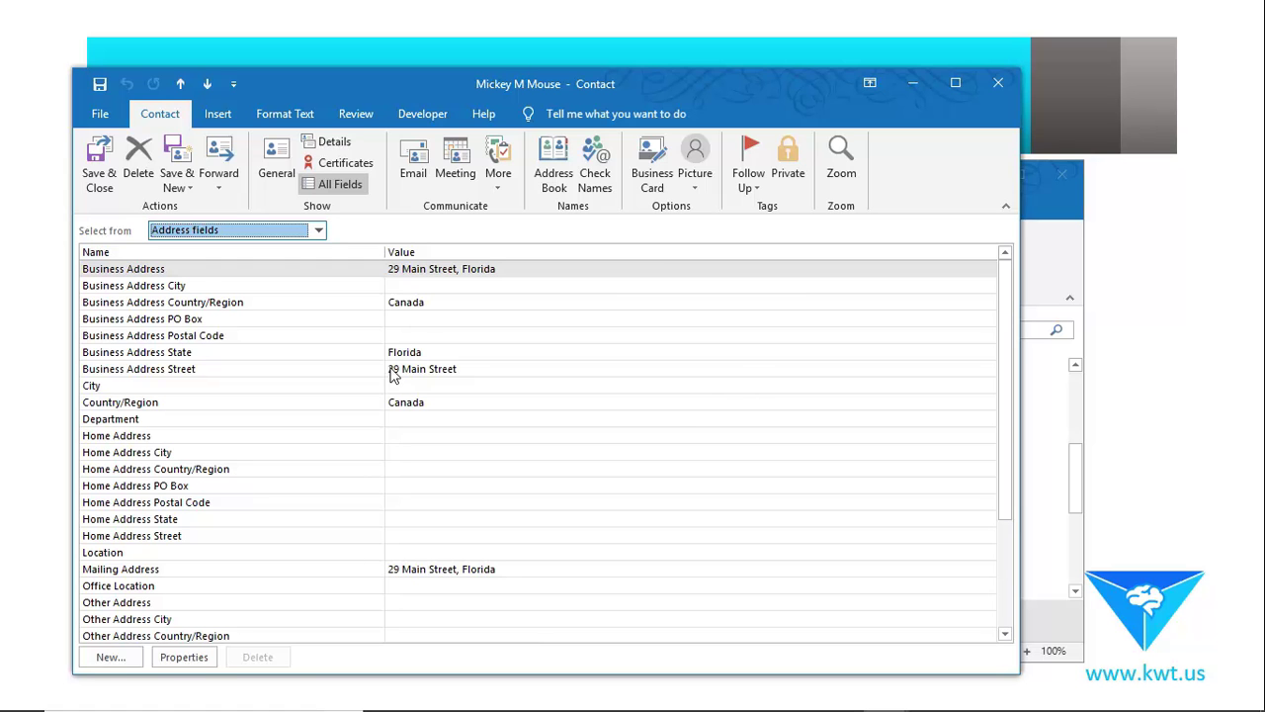
# View the Email and Miscellaneous field sets, highlighting Government ID, Organizational ID and Private.
pyautogui.click(318, 230)
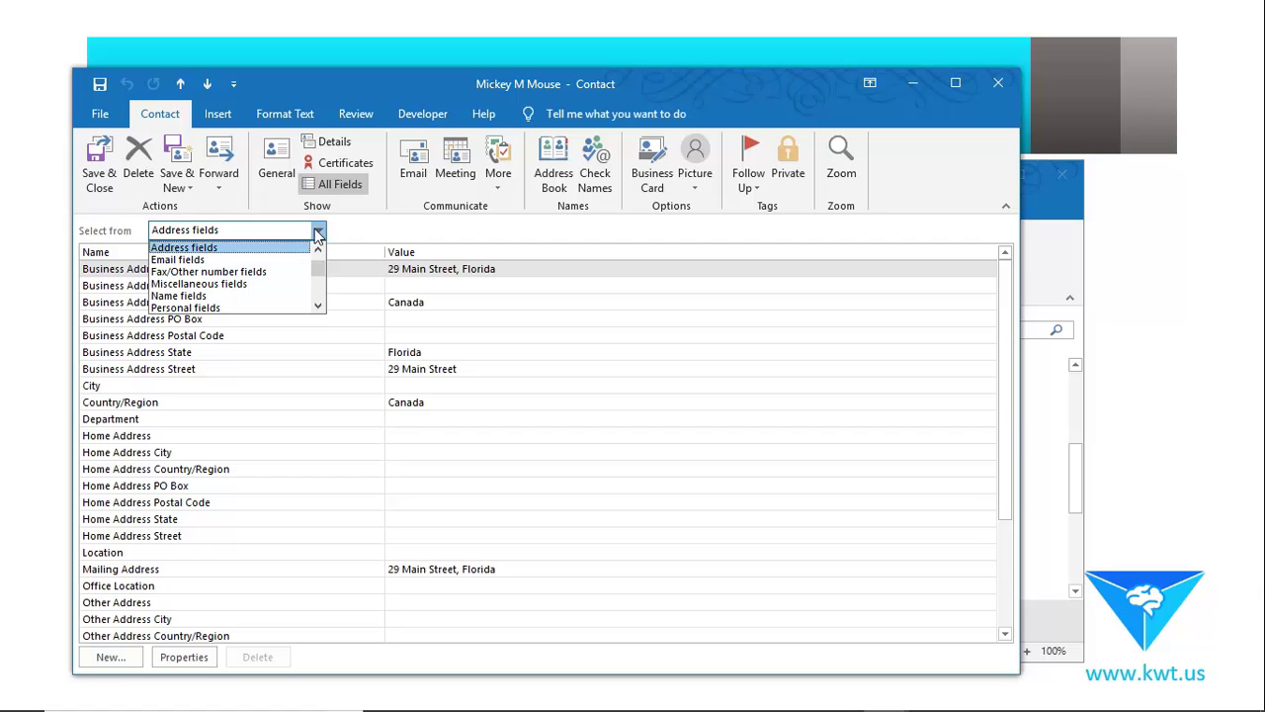
pyautogui.click(182, 258)
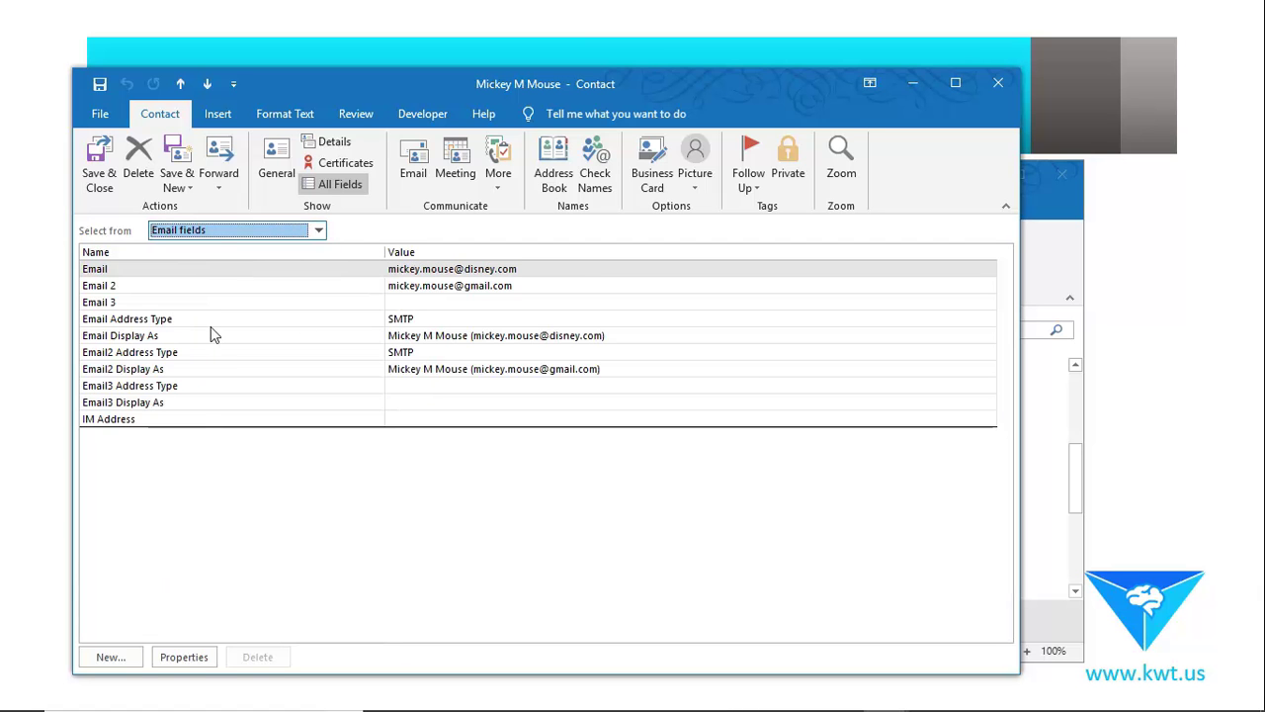
pyautogui.click(319, 230)
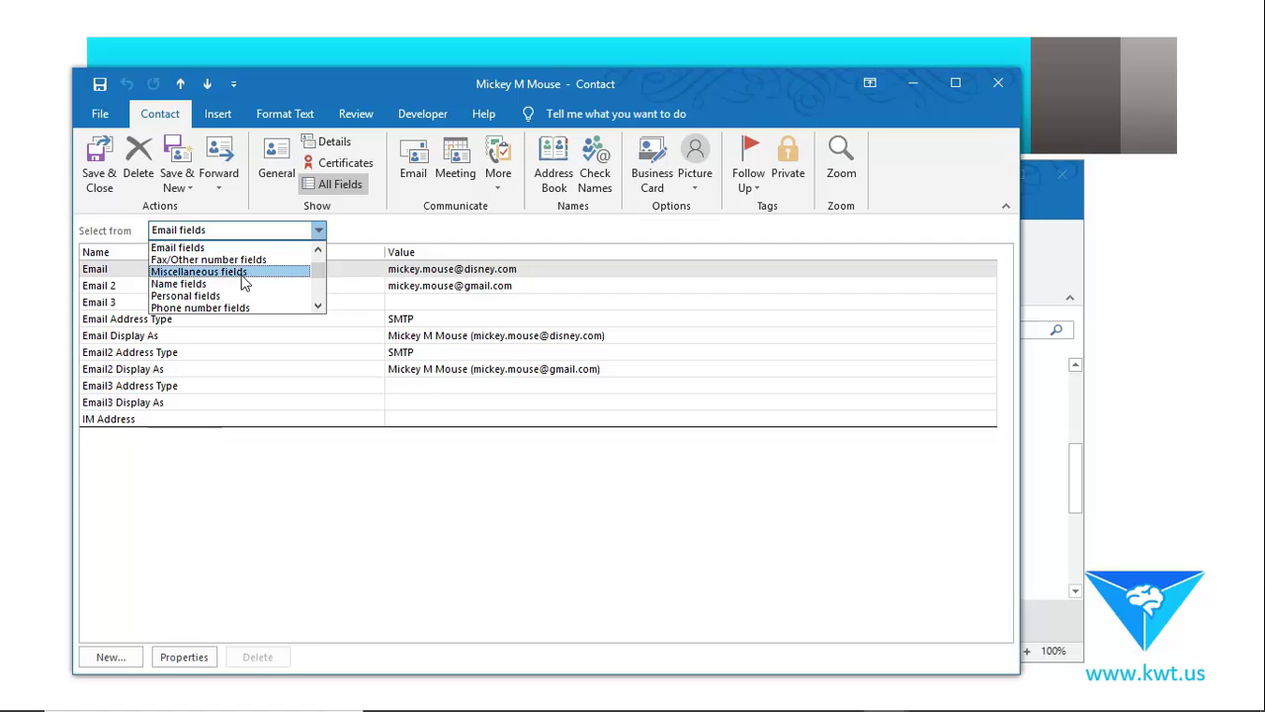
pyautogui.click(247, 280)
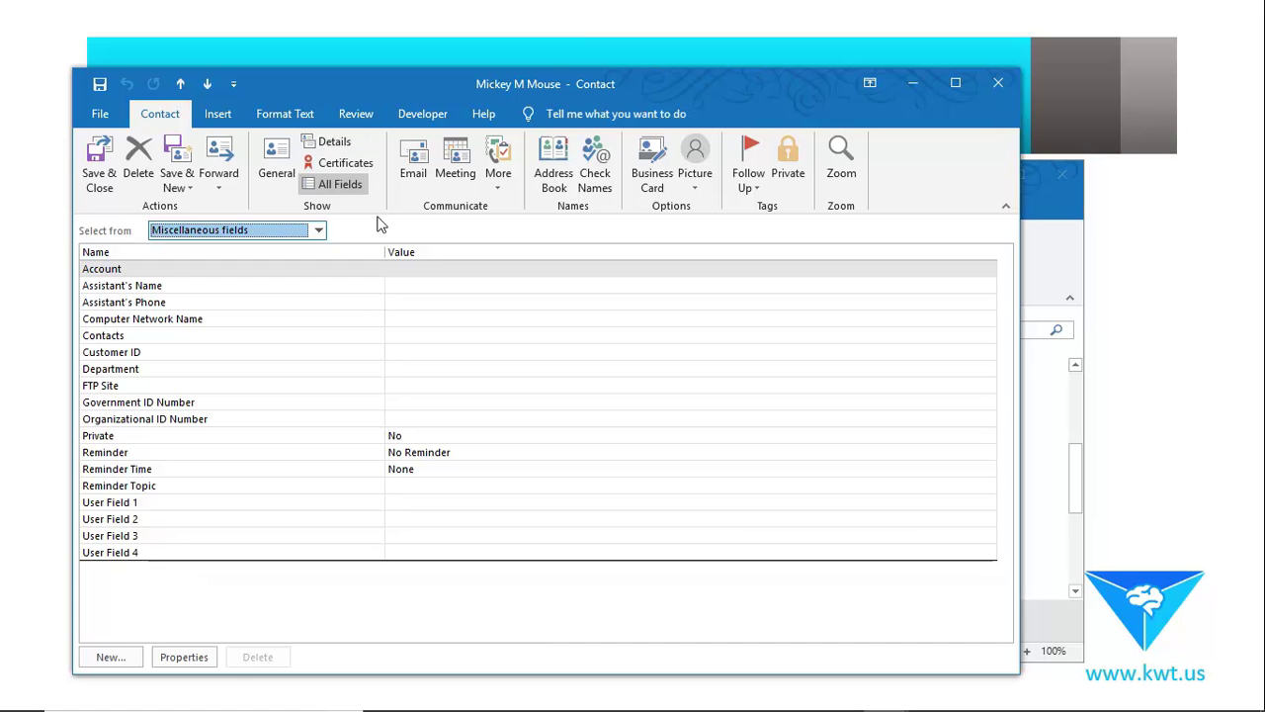
pyautogui.click(195, 407)
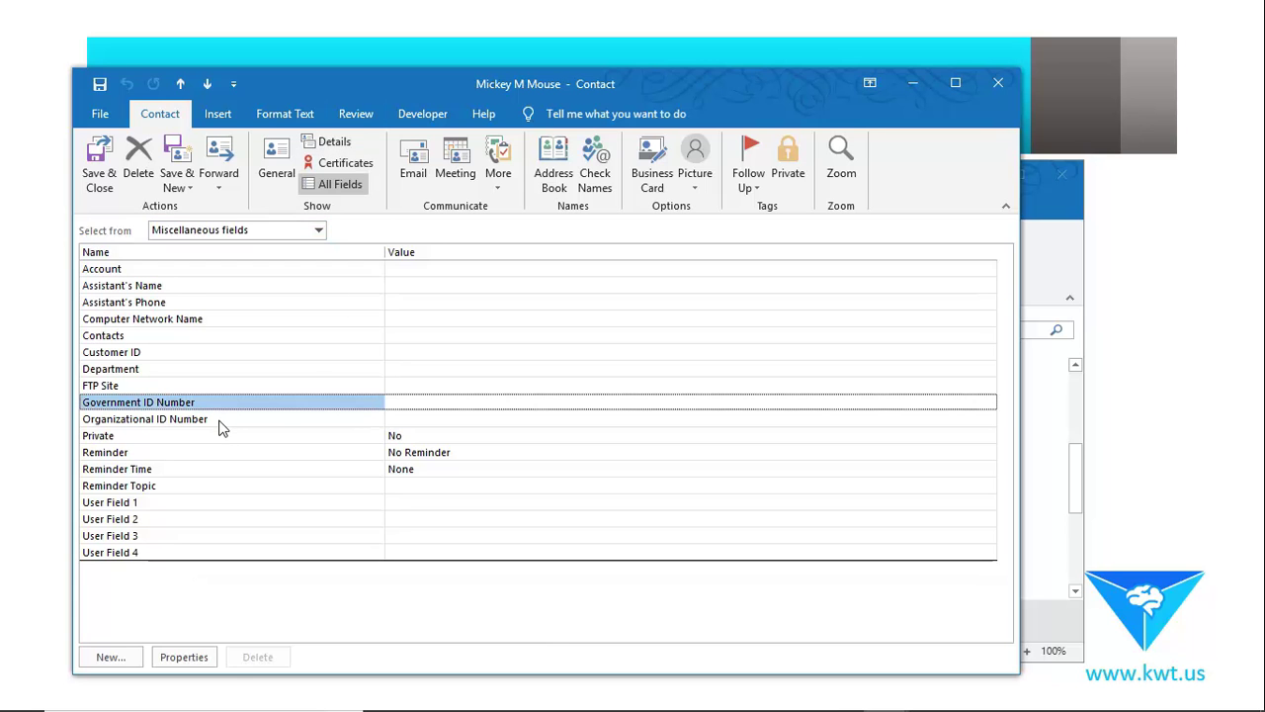
pyautogui.click(222, 423)
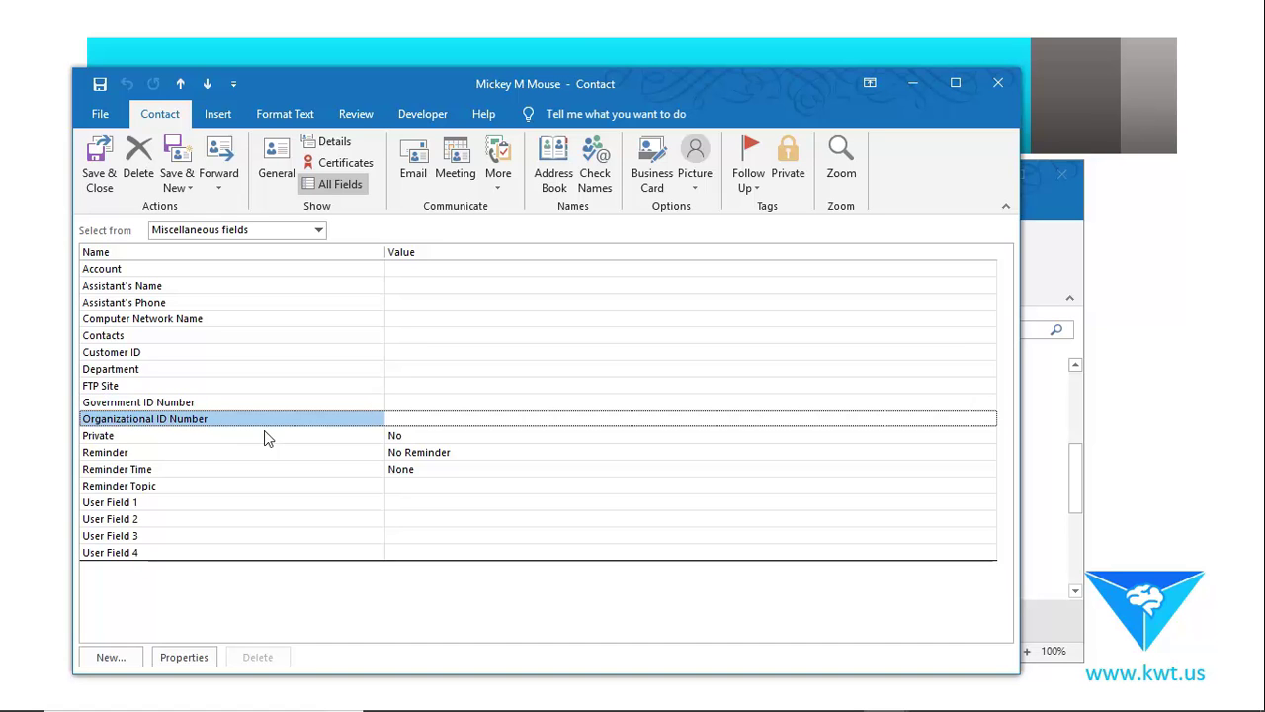
pyautogui.click(234, 441)
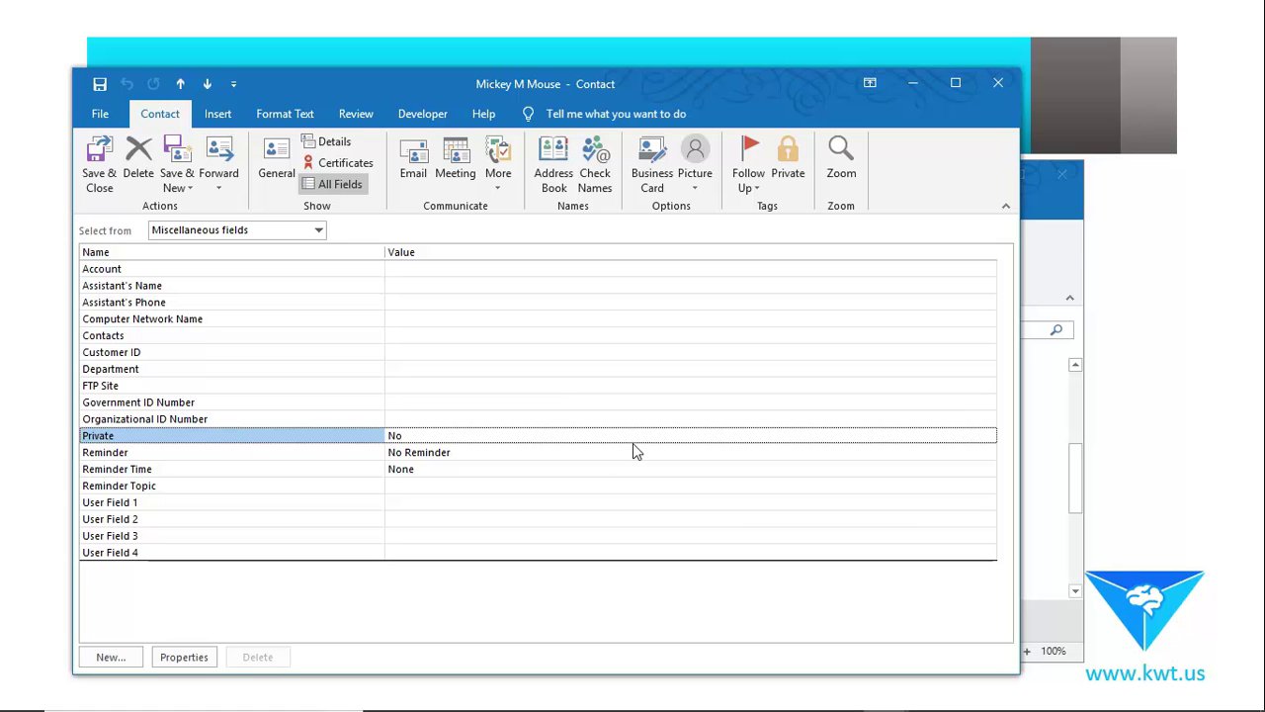
pyautogui.click(320, 231)
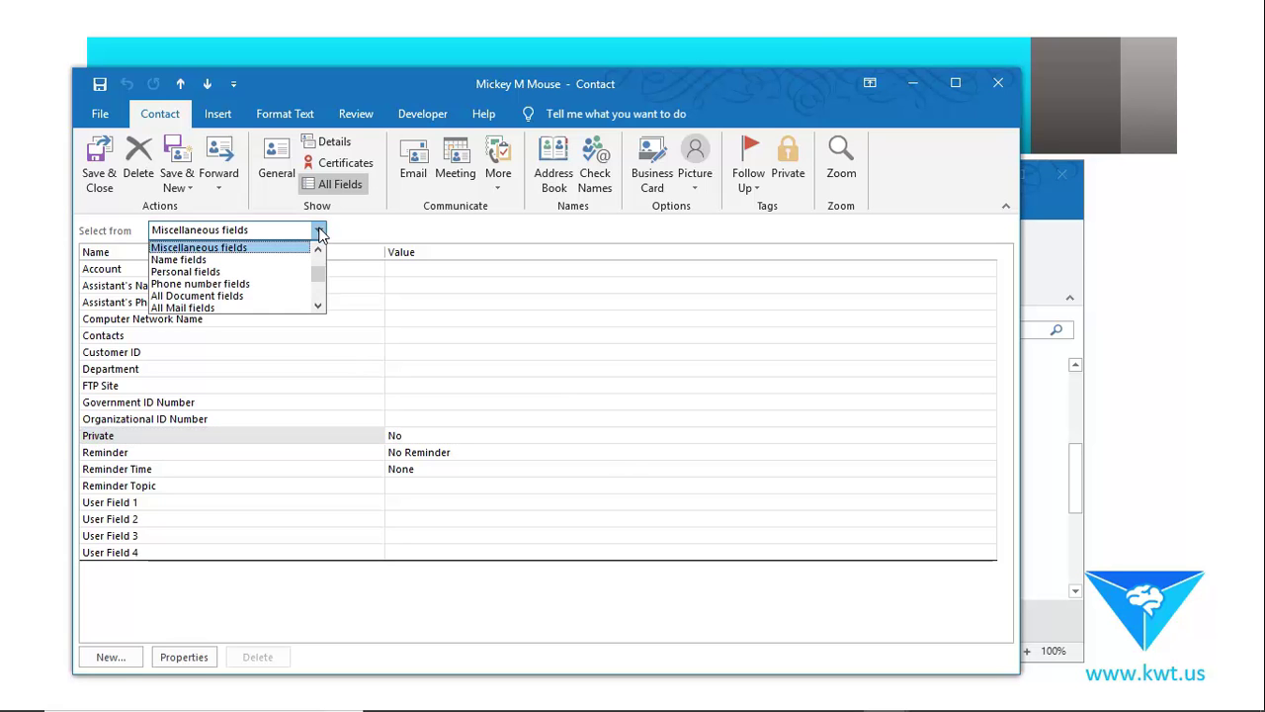
# Show the All Mail fields set and scroll through its entries.
pyautogui.click(263, 306)
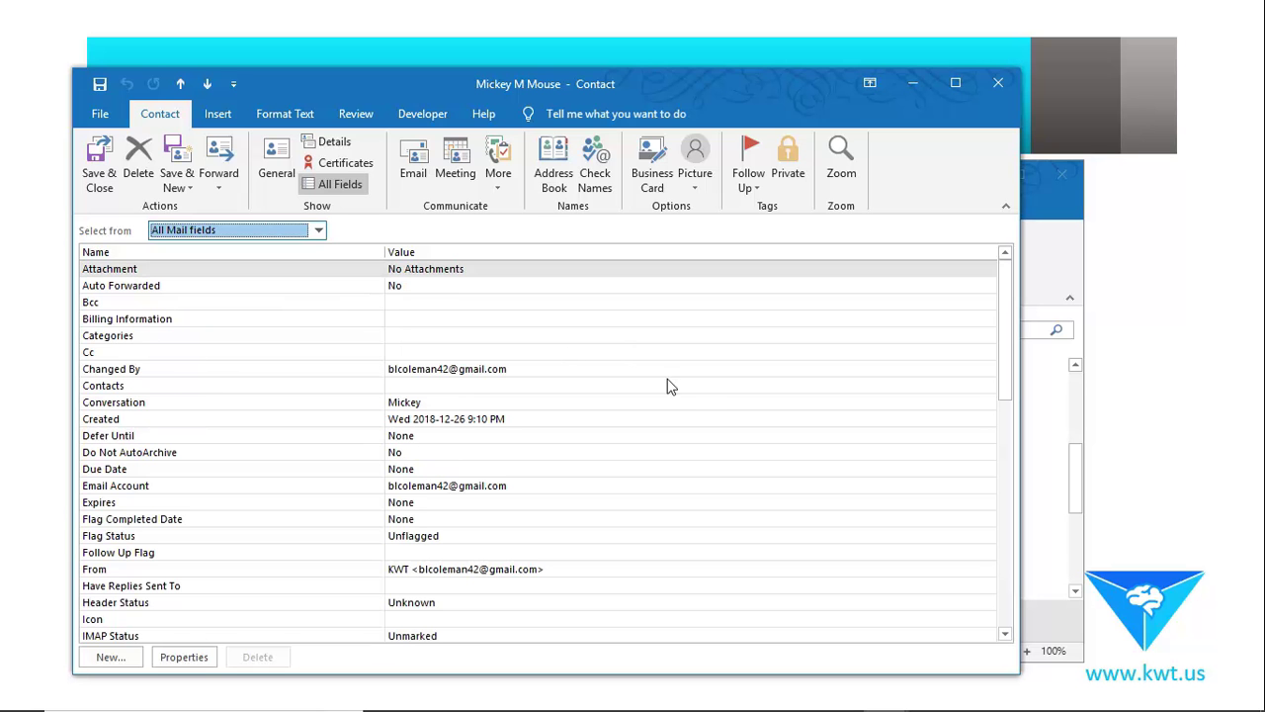
pyautogui.scroll(-6, 694, 400)
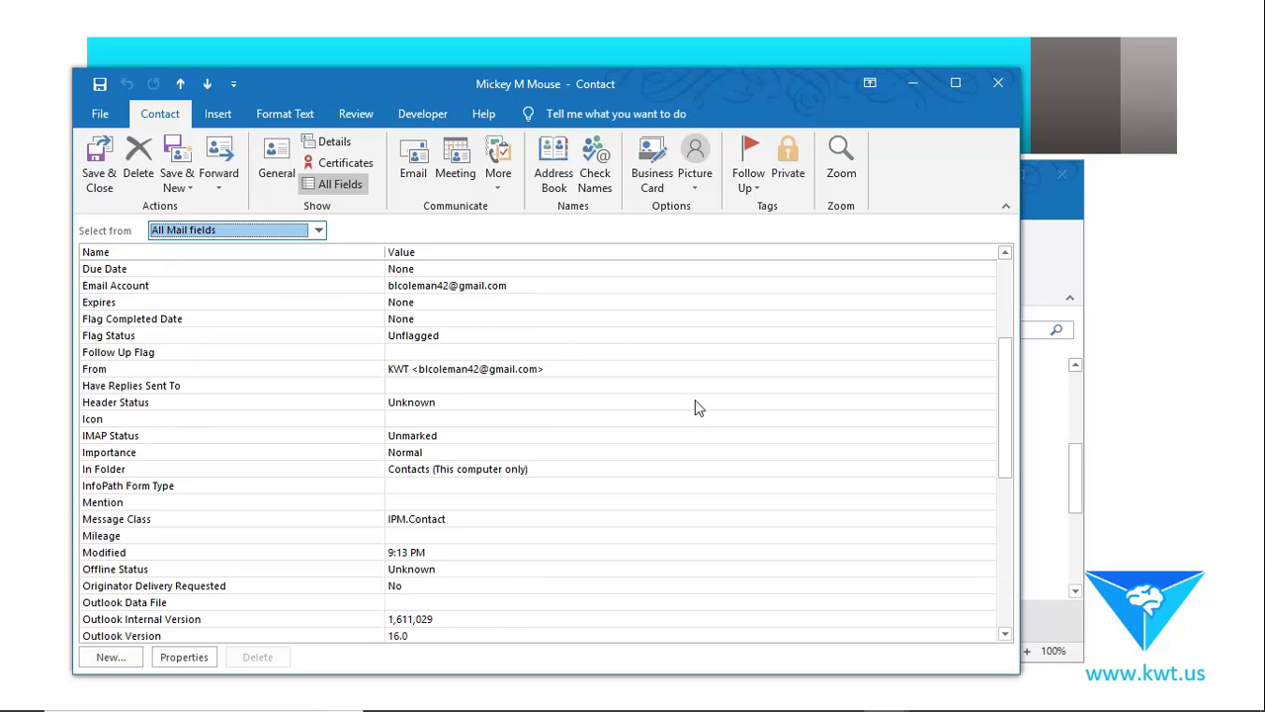
pyautogui.scroll(-6, 694, 400)
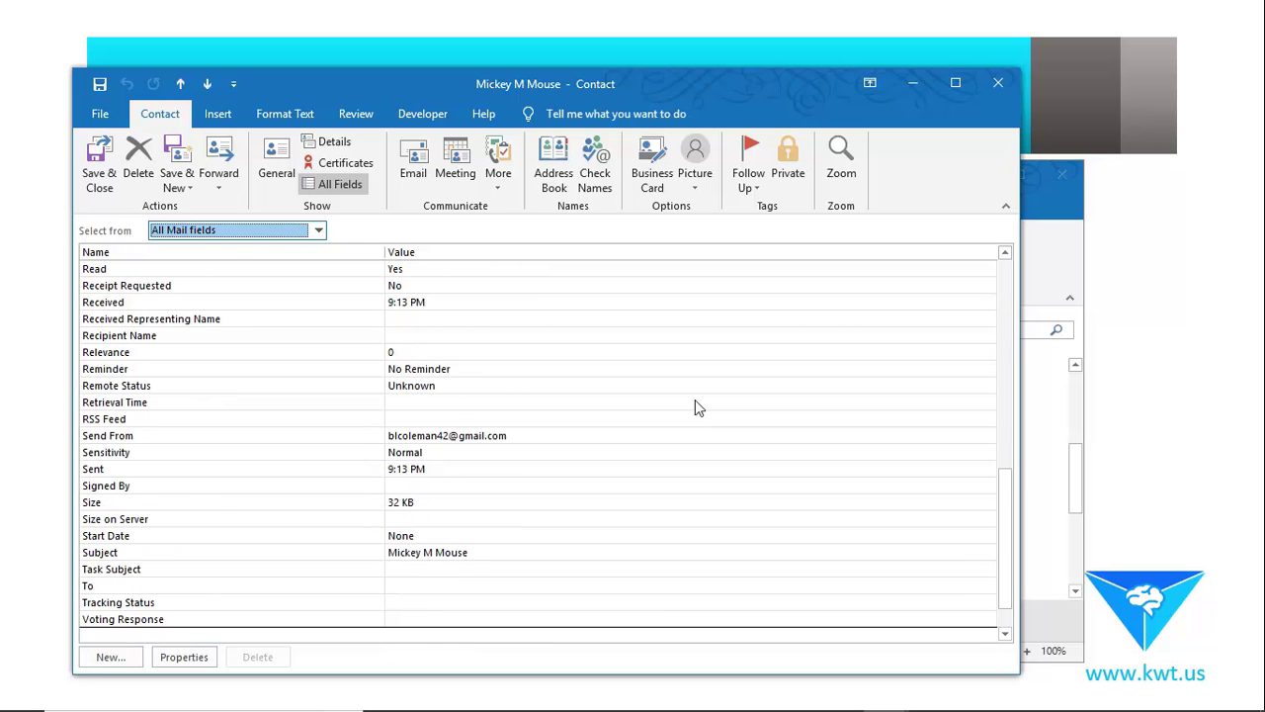
pyautogui.scroll(10, 695, 399)
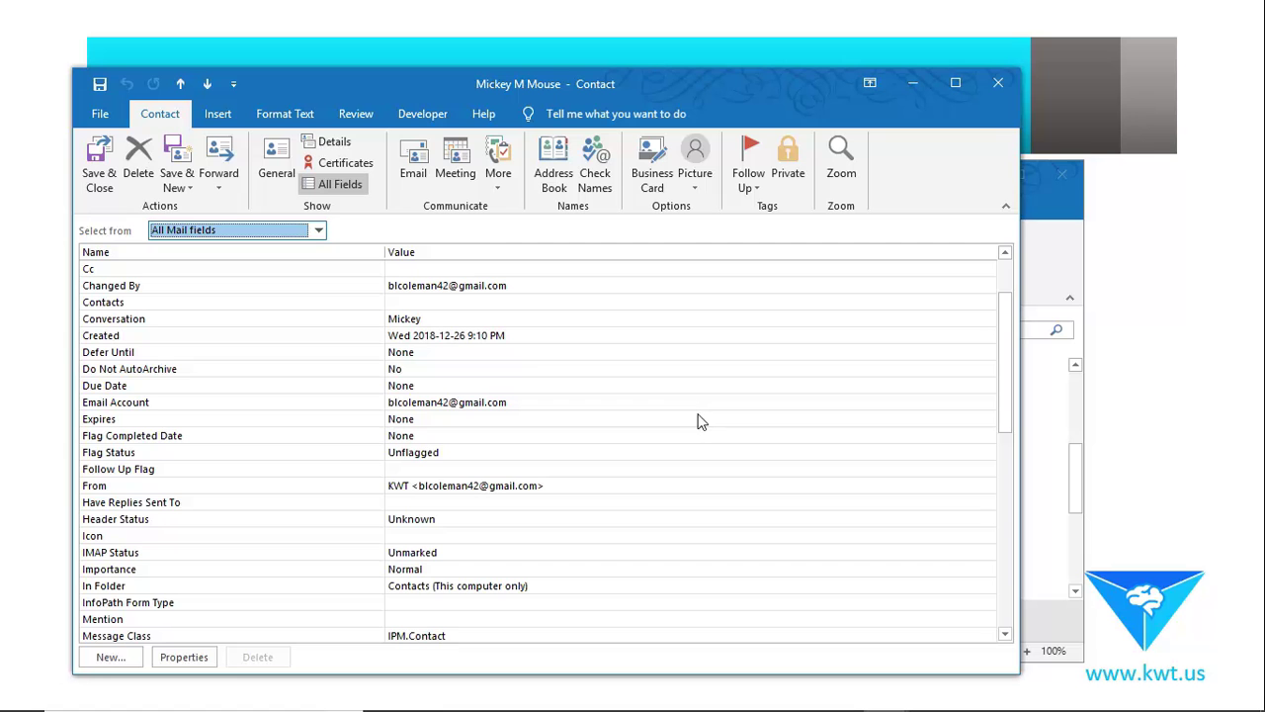
pyautogui.scroll(2, 698, 422)
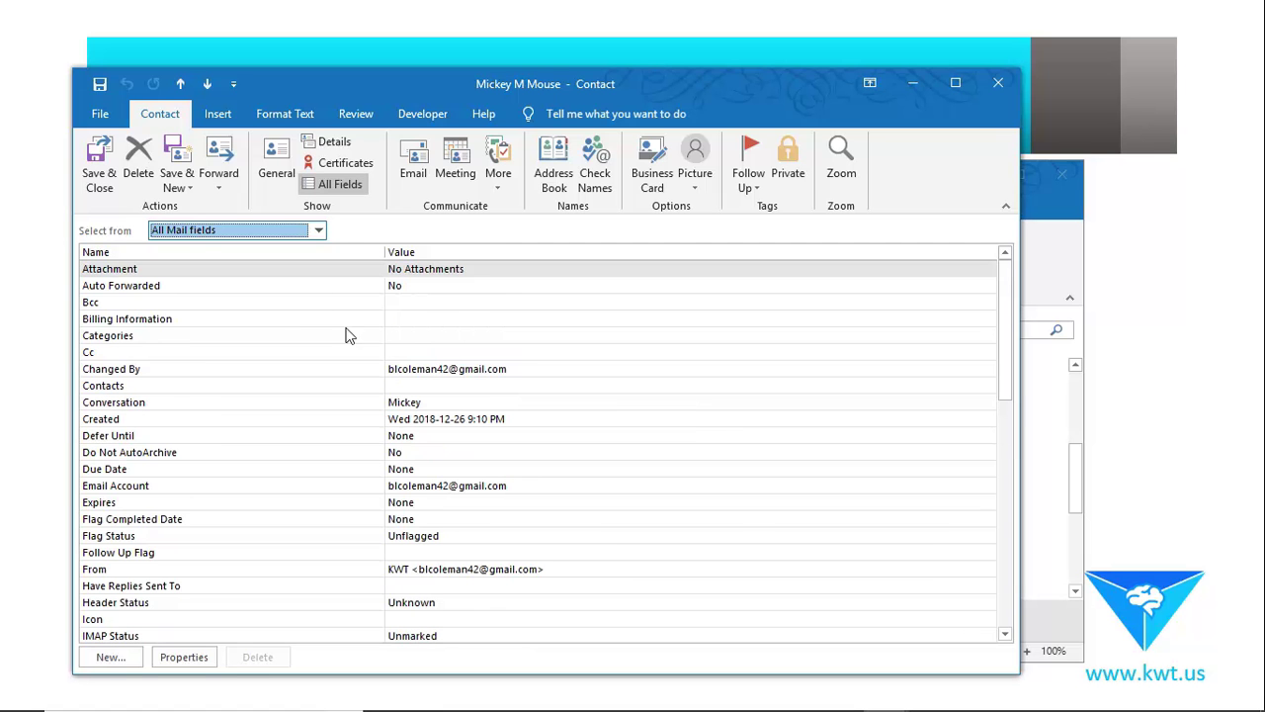
# Browse the Appointment, Note and User-defined field sets, then show the Certificates page.
pyautogui.click(318, 230)
pyautogui.click(252, 285)
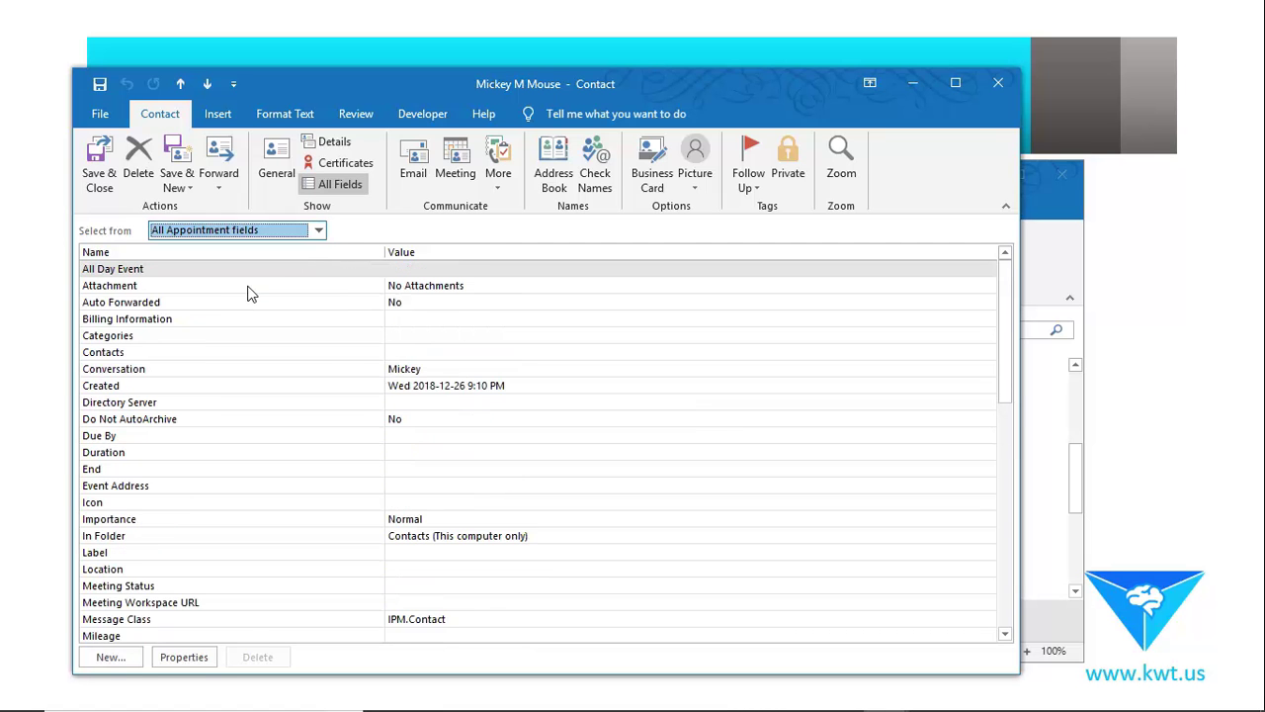
pyautogui.click(318, 230)
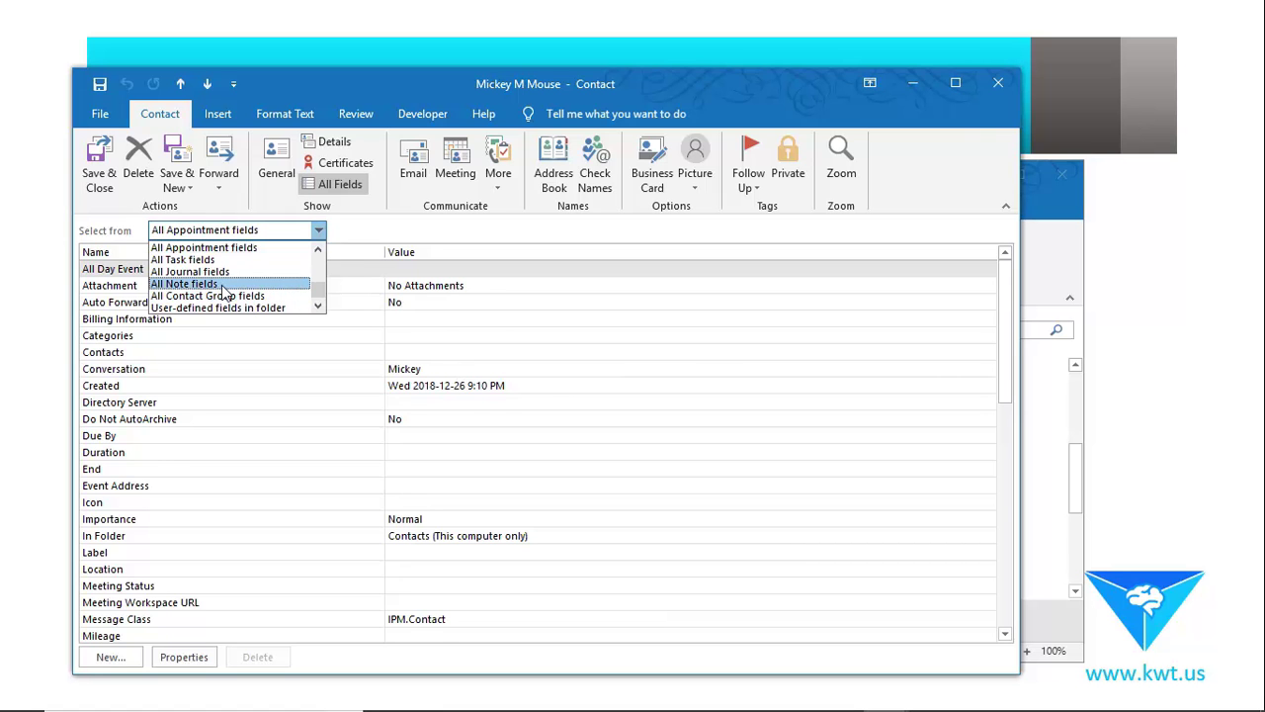
pyautogui.click(252, 284)
pyautogui.click(638, 371)
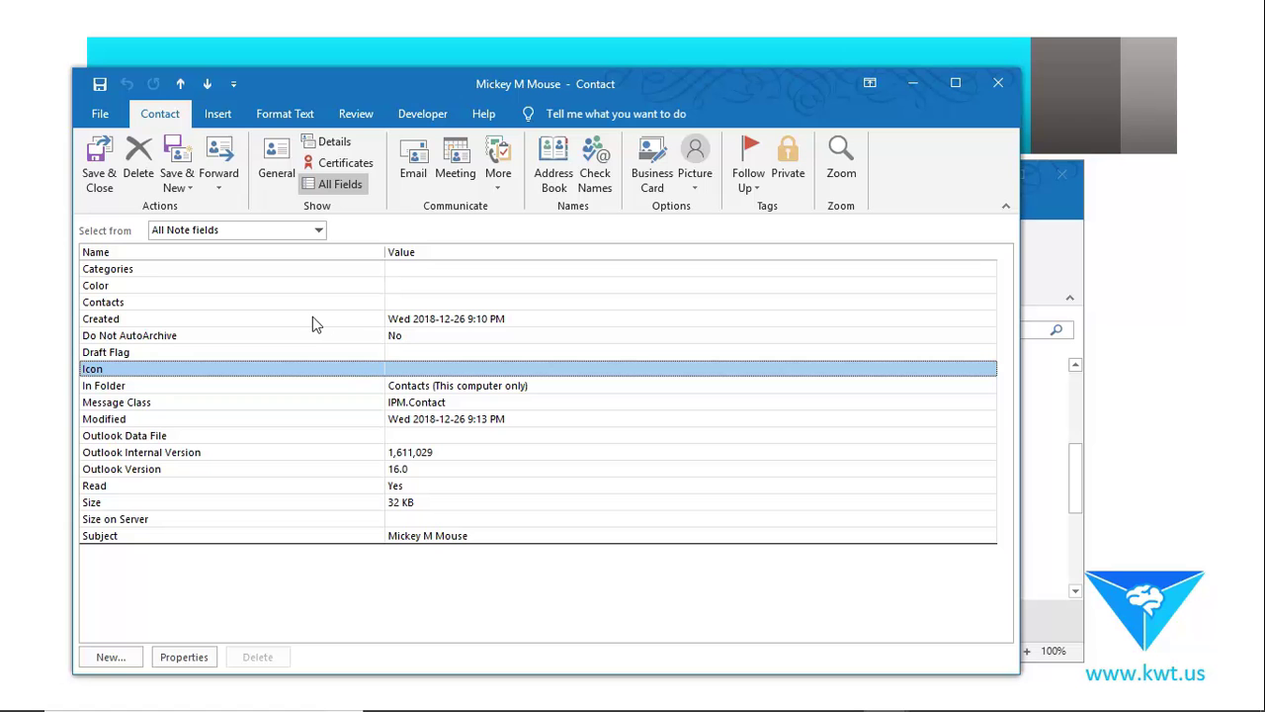
pyautogui.click(319, 229)
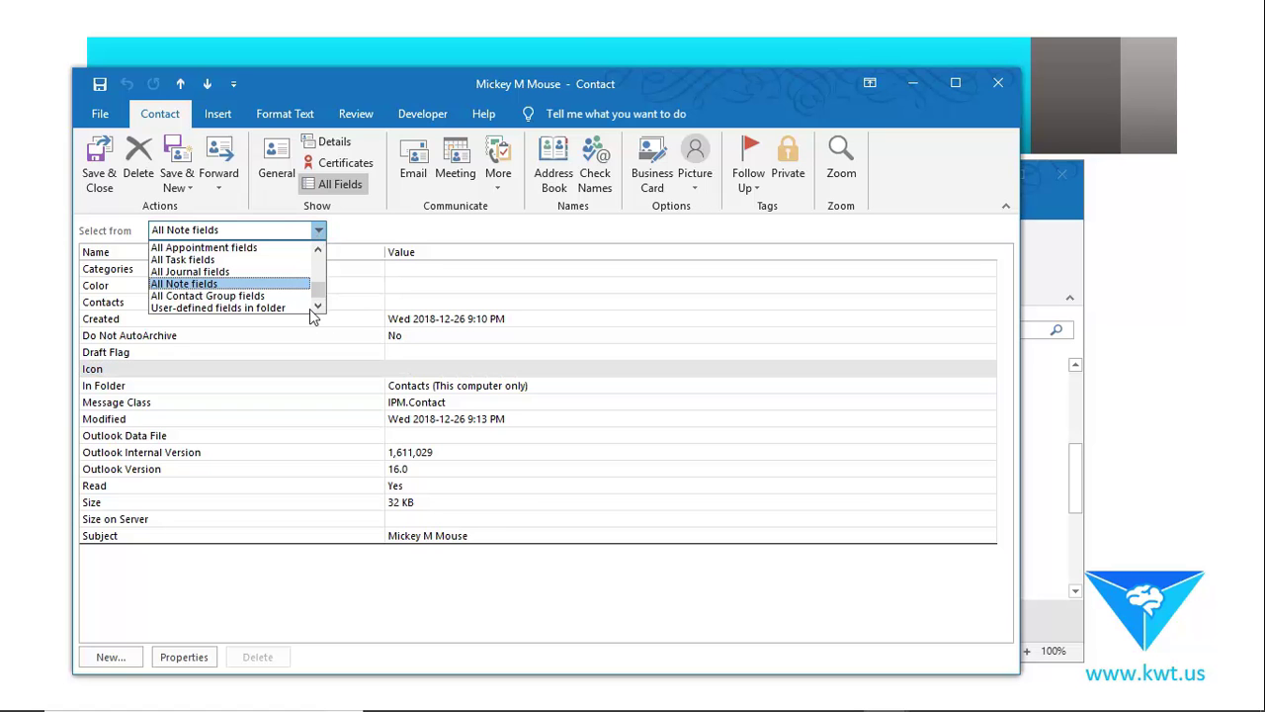
pyautogui.click(273, 309)
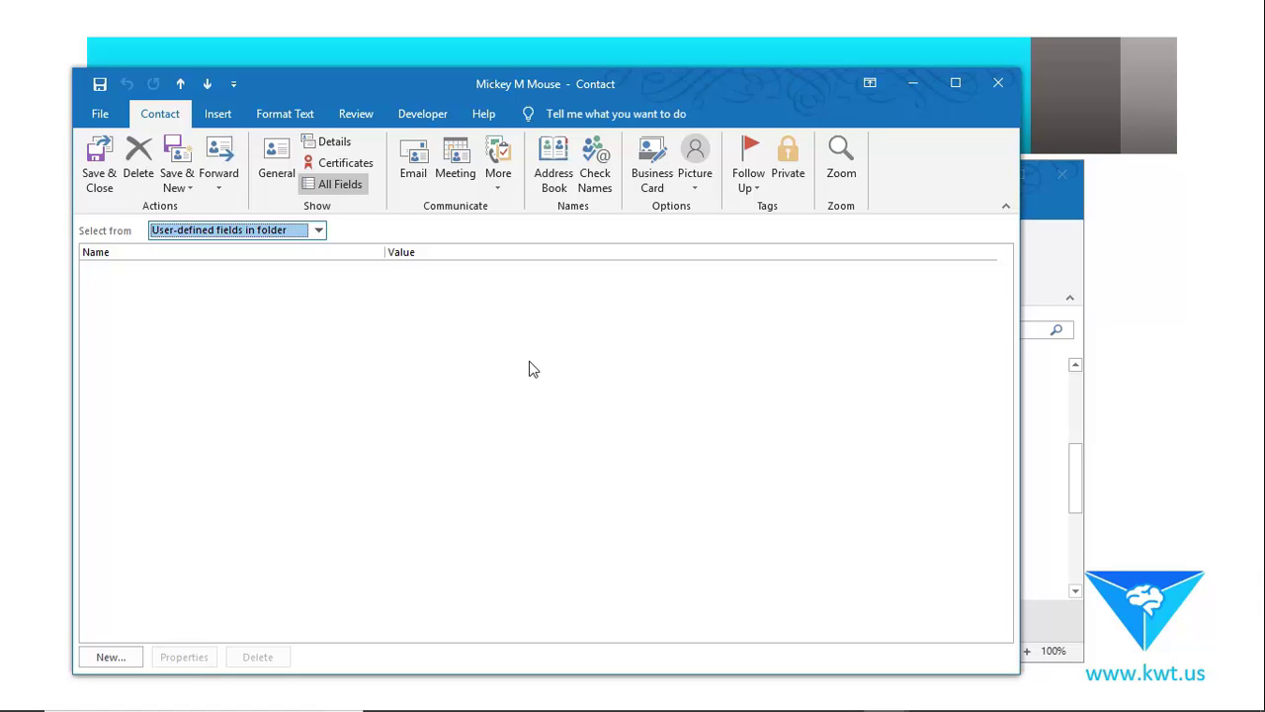
pyautogui.click(336, 165)
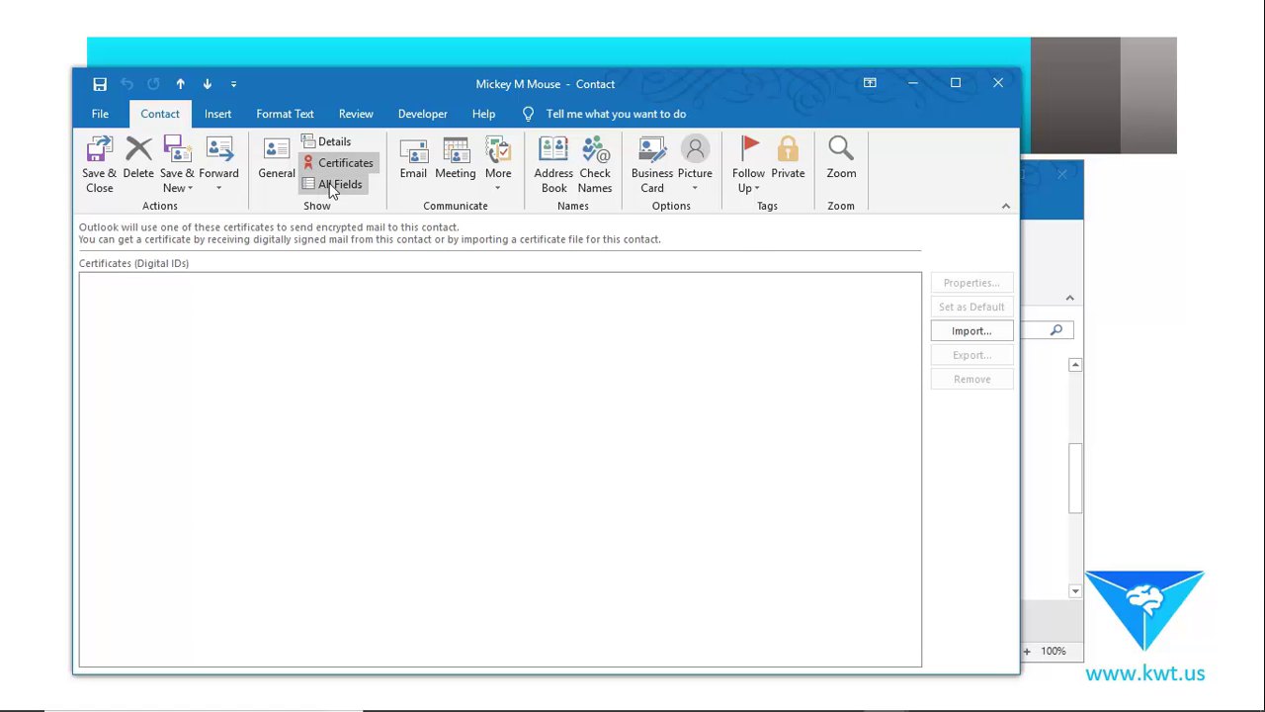
# Switch the contact form back to its General page.
pyautogui.click(276, 158)
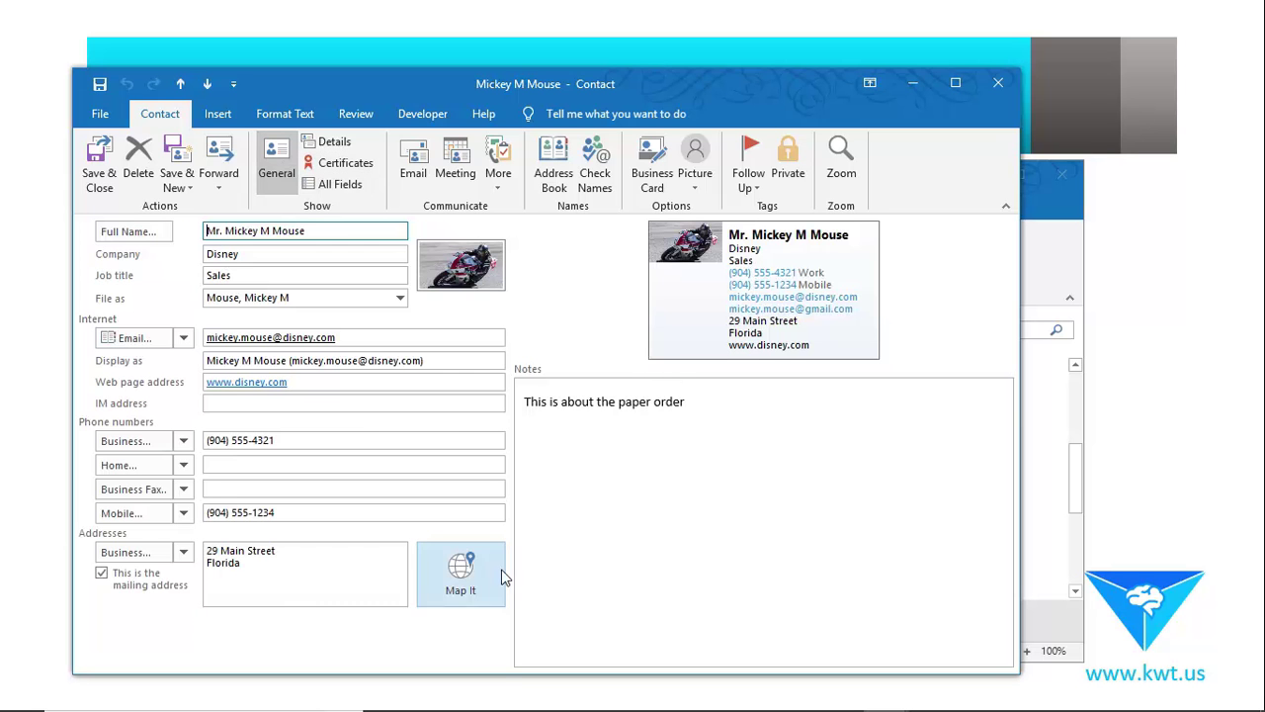
pyautogui.click(273, 576)
pyautogui.moveTo(274, 576); pyautogui.dragTo(193, 543)
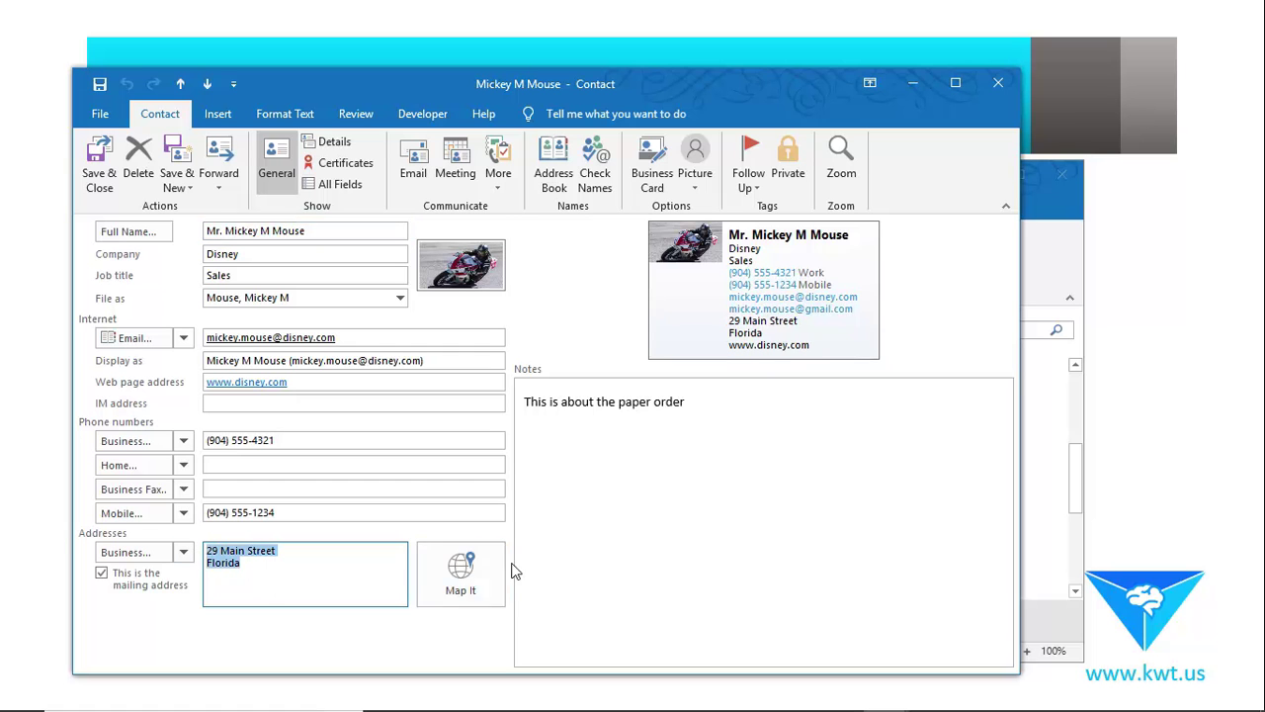
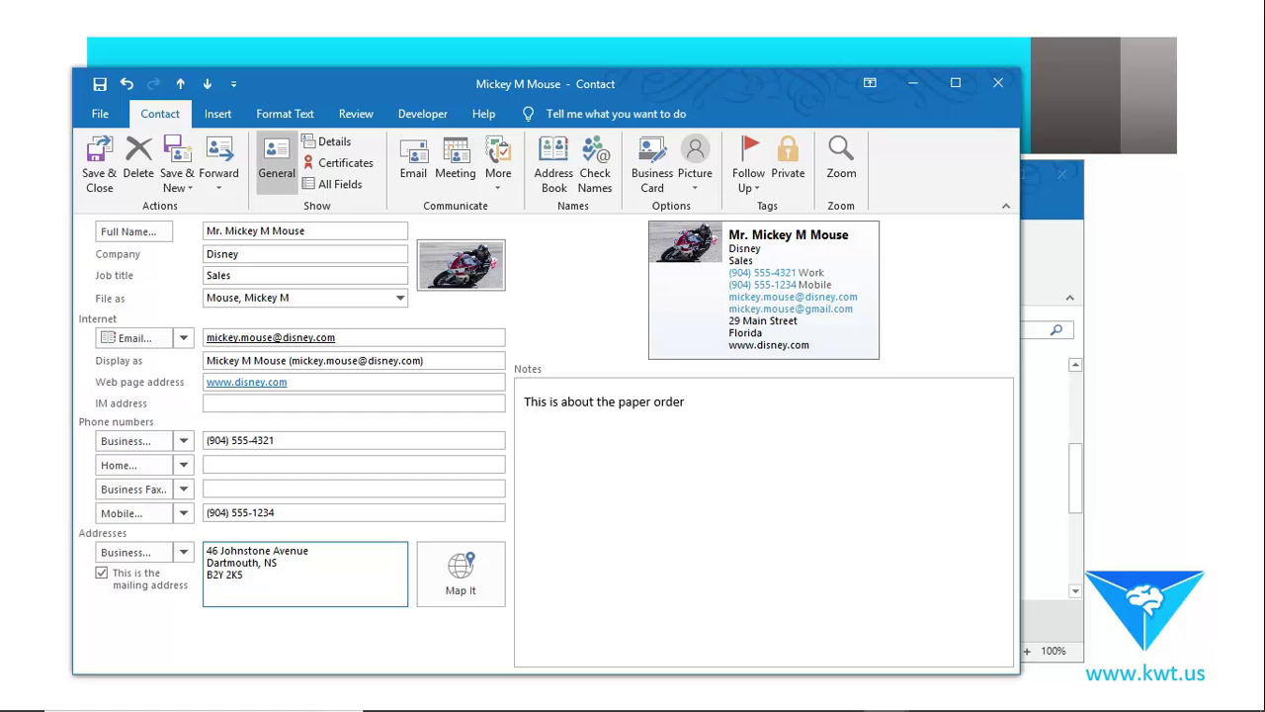
pyautogui.click(609, 515)
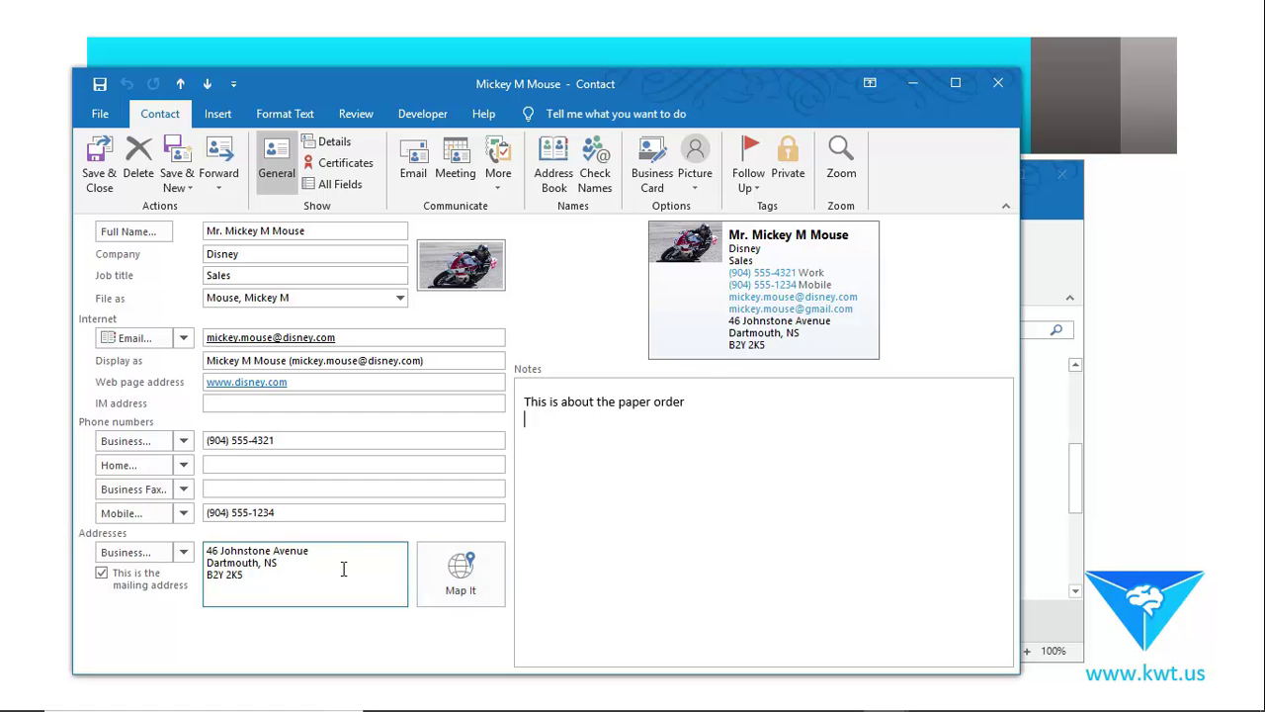
pyautogui.click(462, 573)
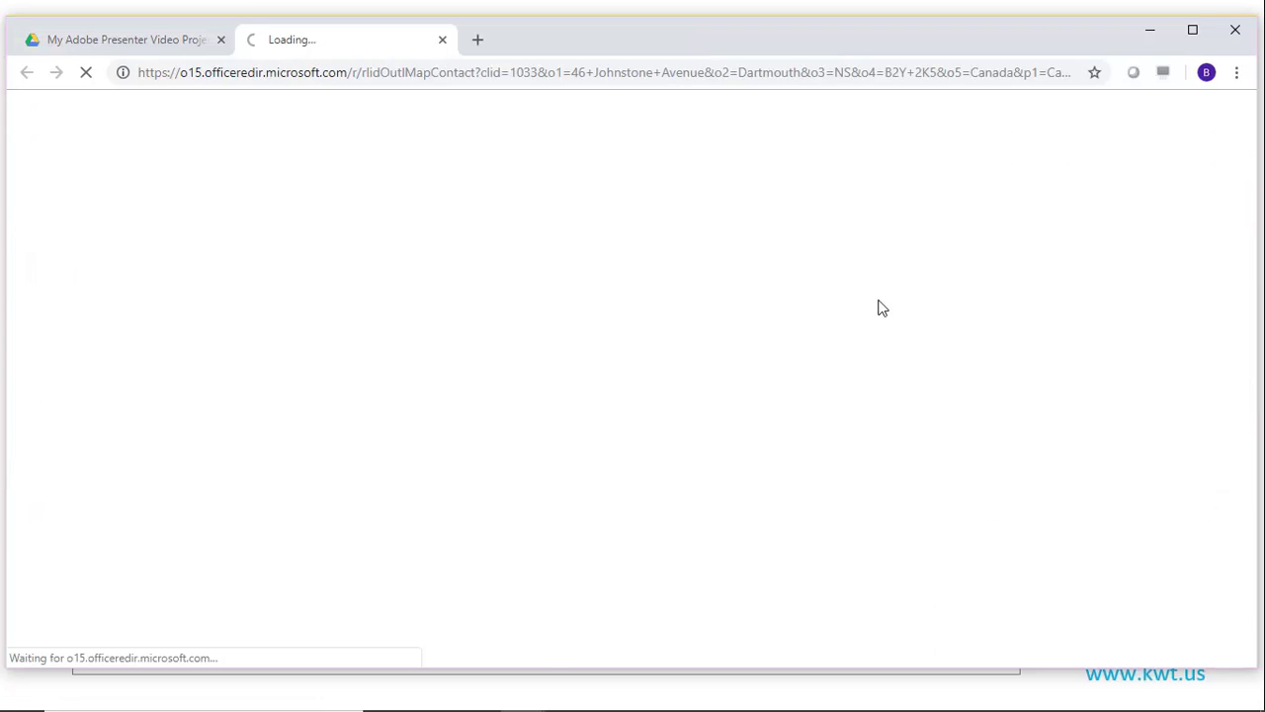
pyautogui.moveTo(1257, 16); pyautogui.dragTo(1077, 170)
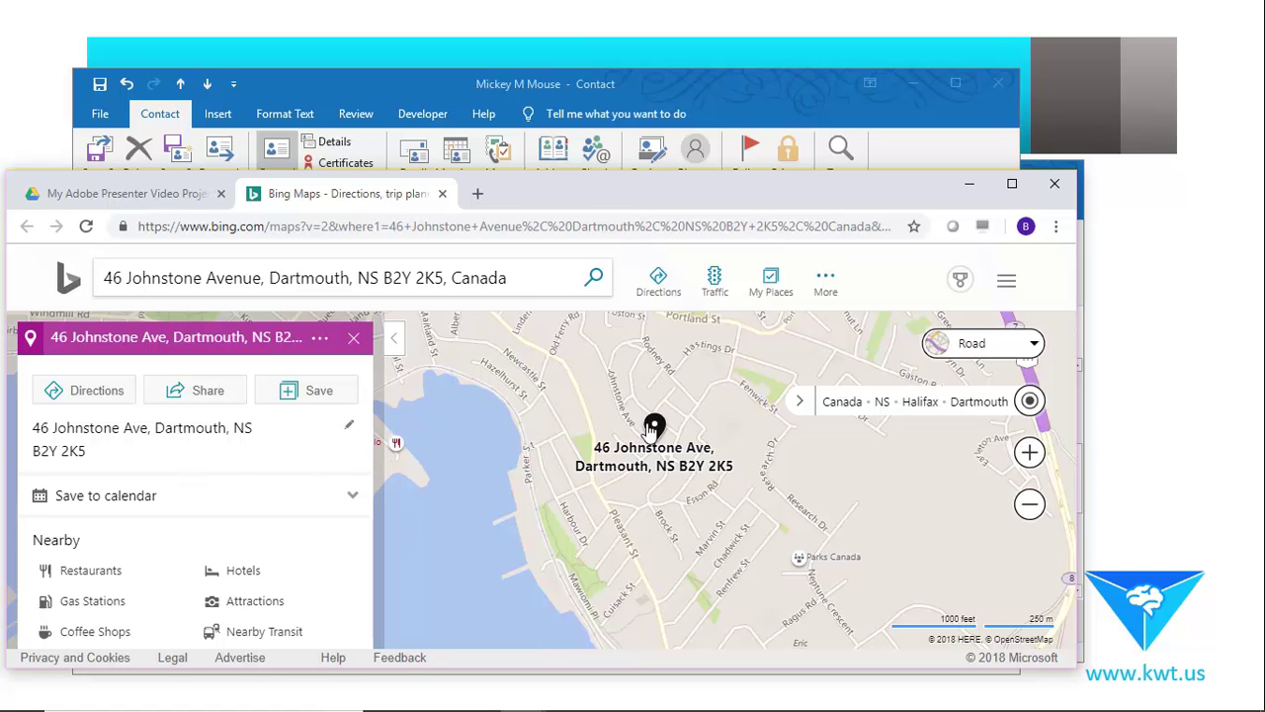
pyautogui.scroll(-1, 775, 420)
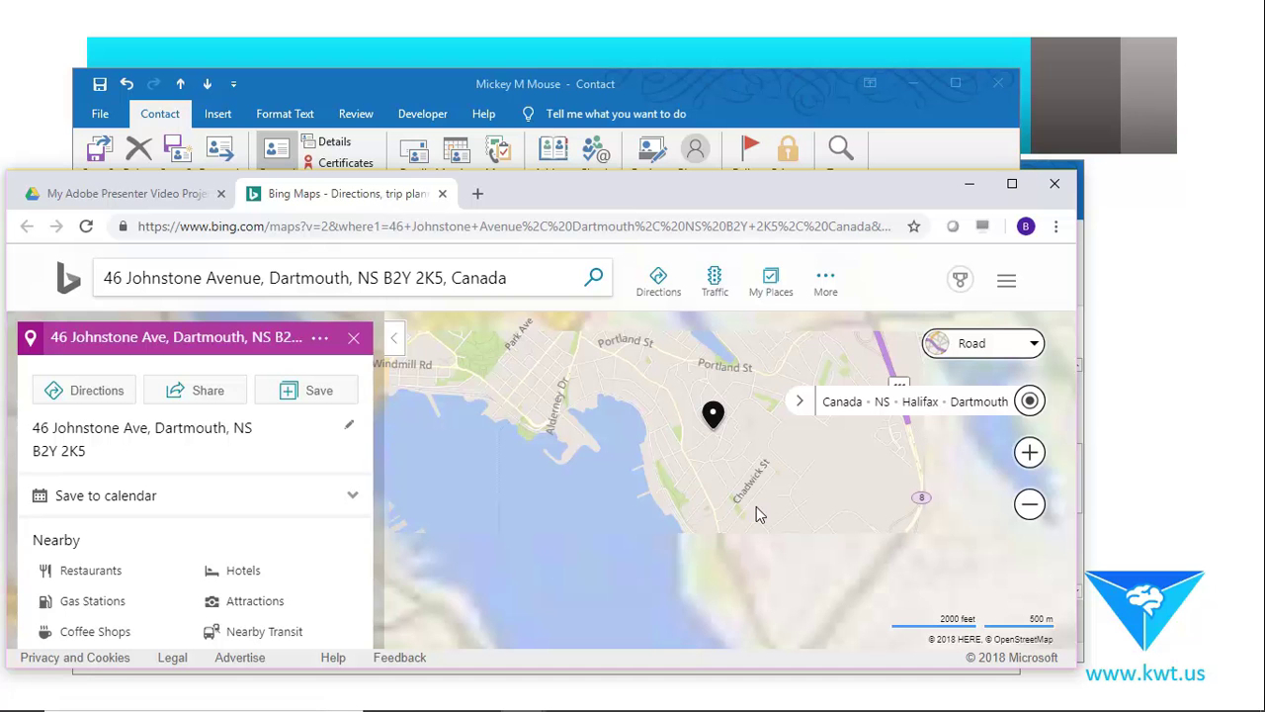
pyautogui.click(82, 399)
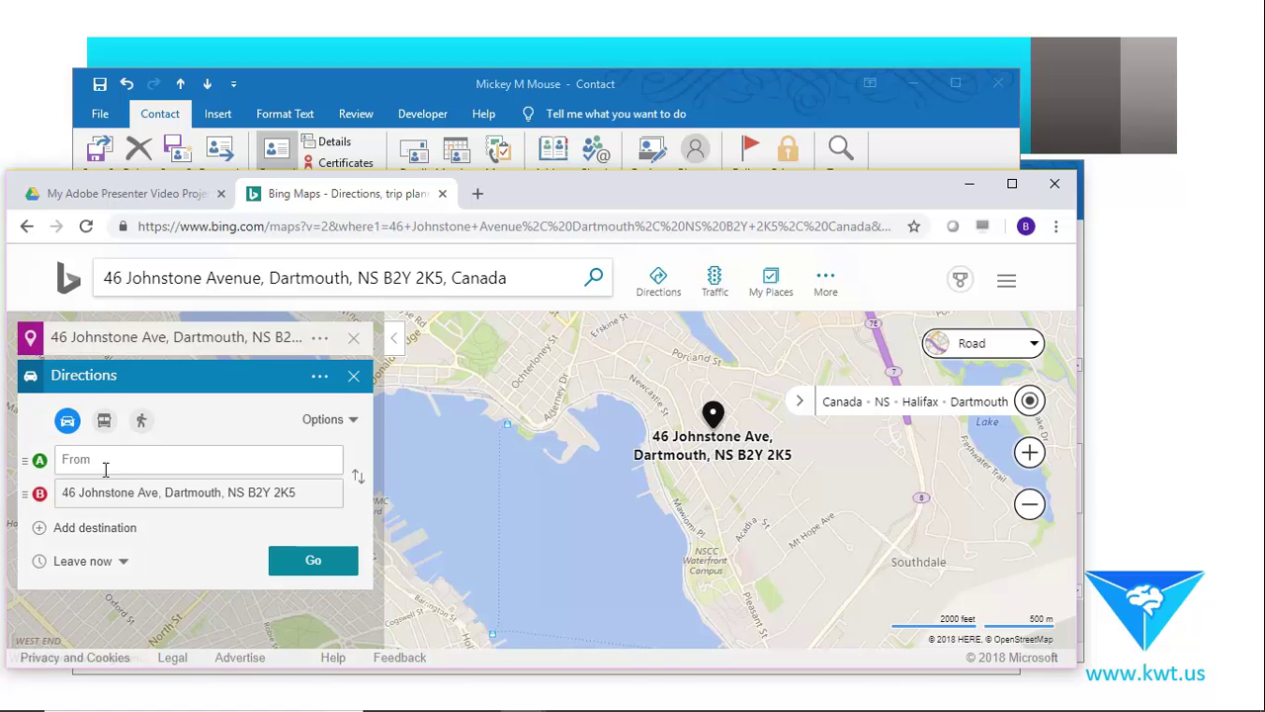
pyautogui.click(106, 462)
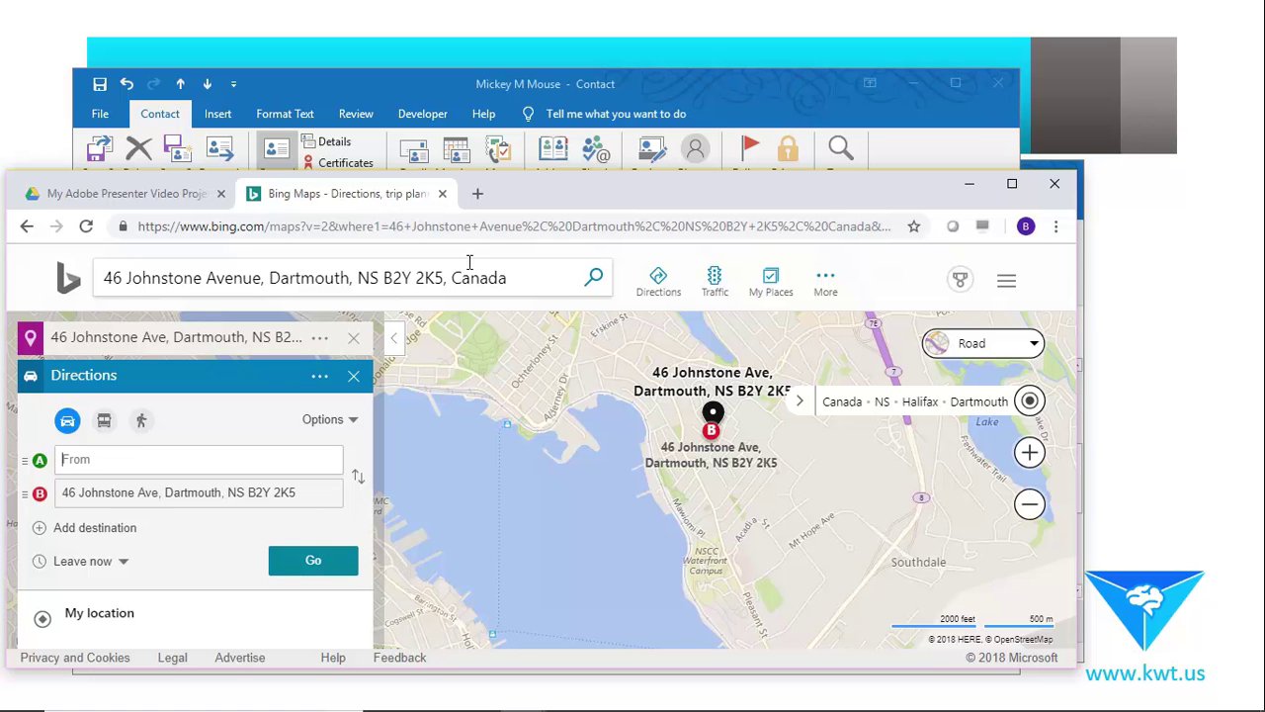
pyautogui.click(970, 187)
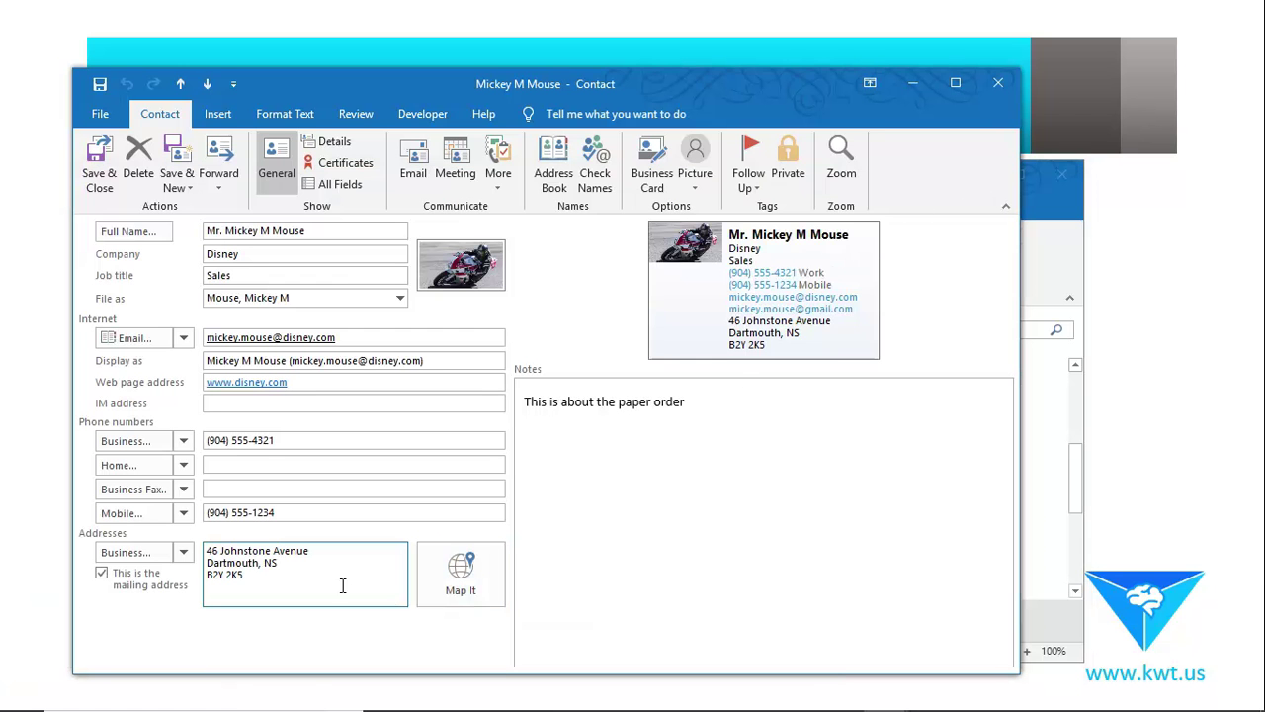
# Click below the paper-order note, then close Mickey Mouse's contact window.
pyautogui.click(643, 417)
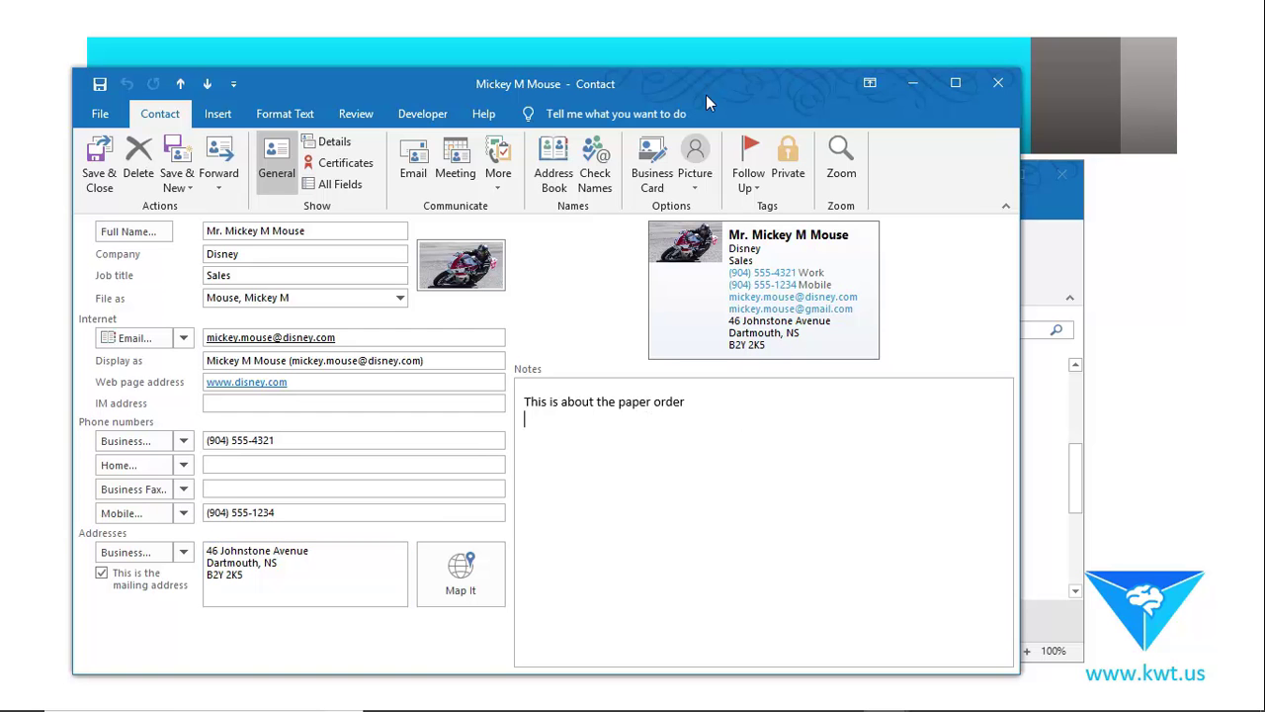
pyautogui.click(999, 83)
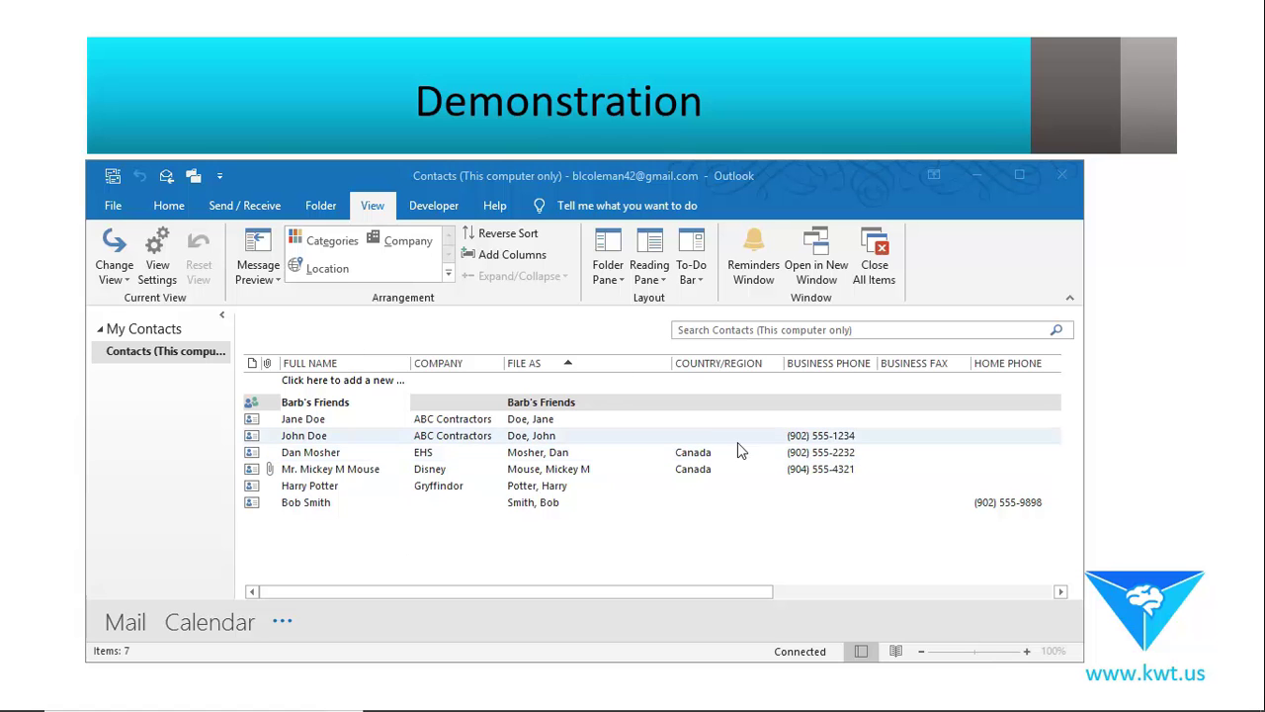
pyautogui.click(835, 435)
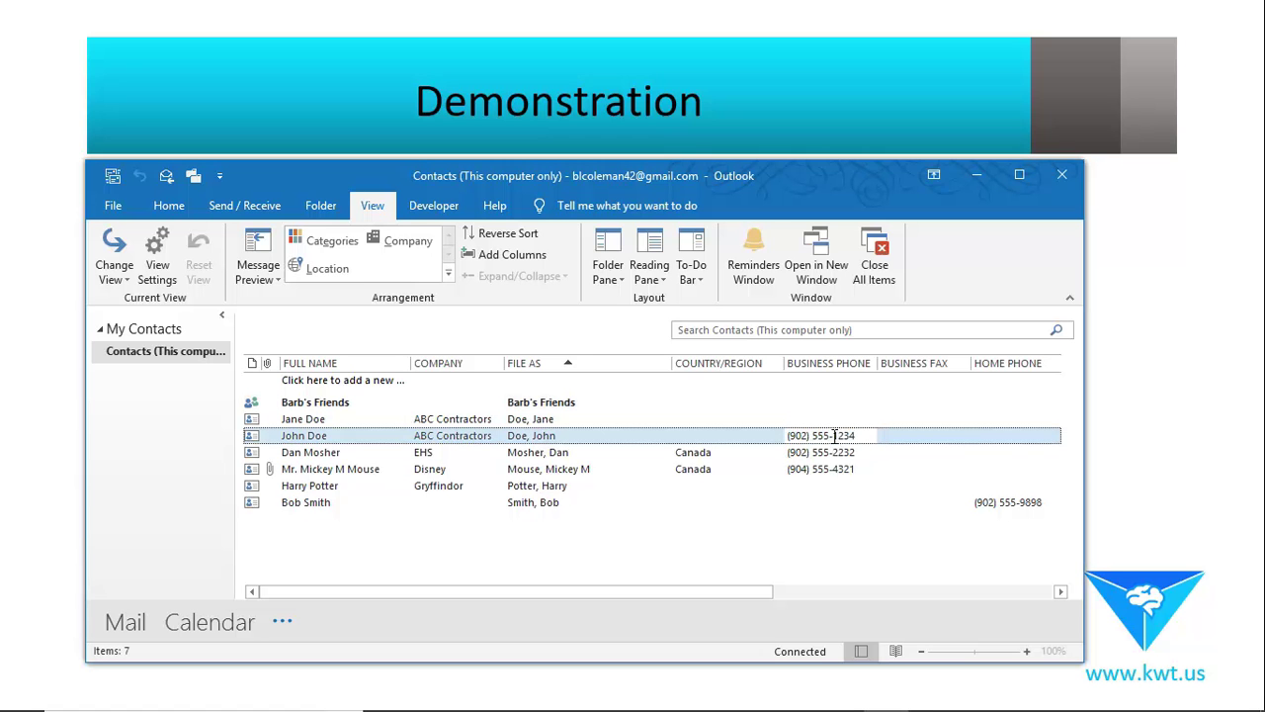
pyautogui.rightClick(835, 435)
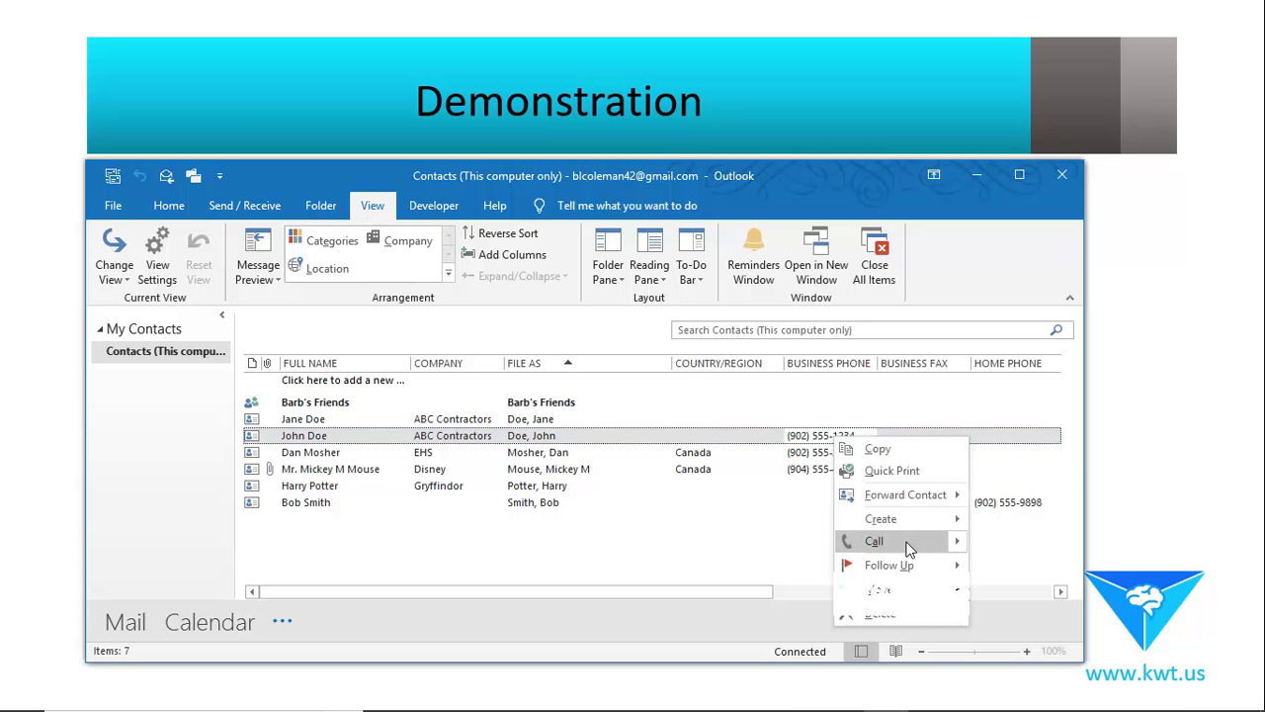
pyautogui.moveTo(959, 549)
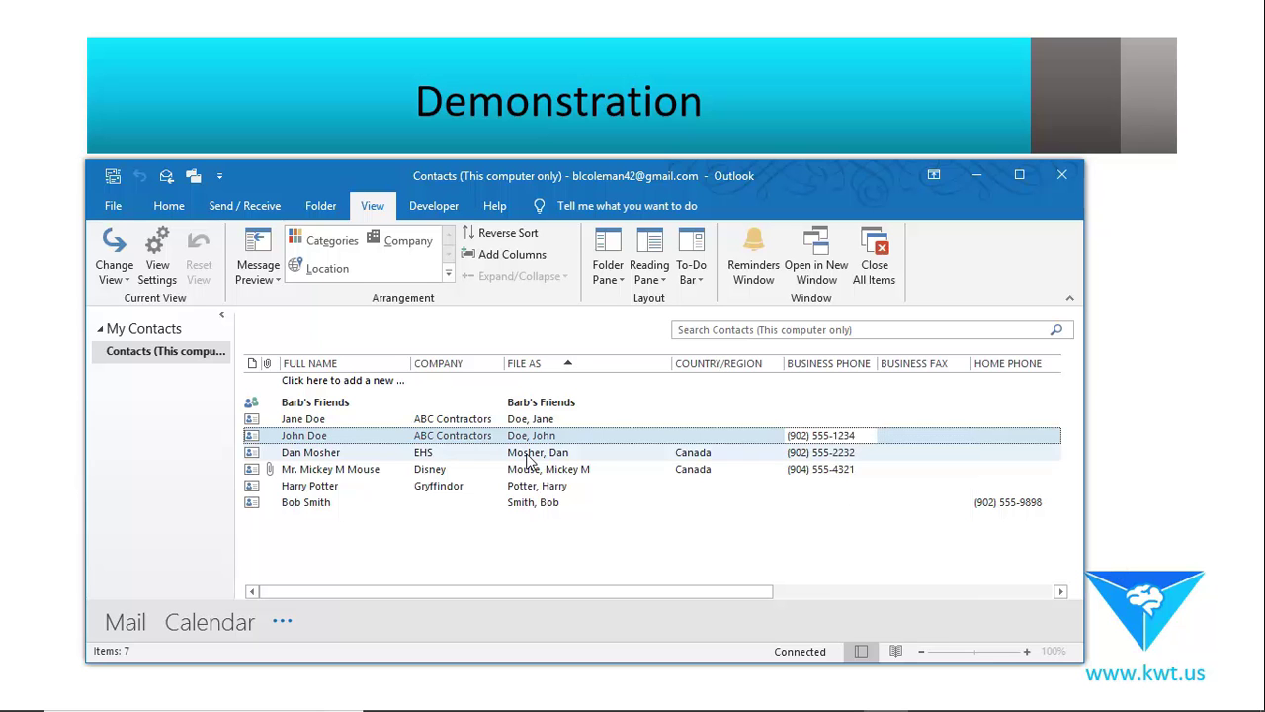
pyautogui.click(332, 453)
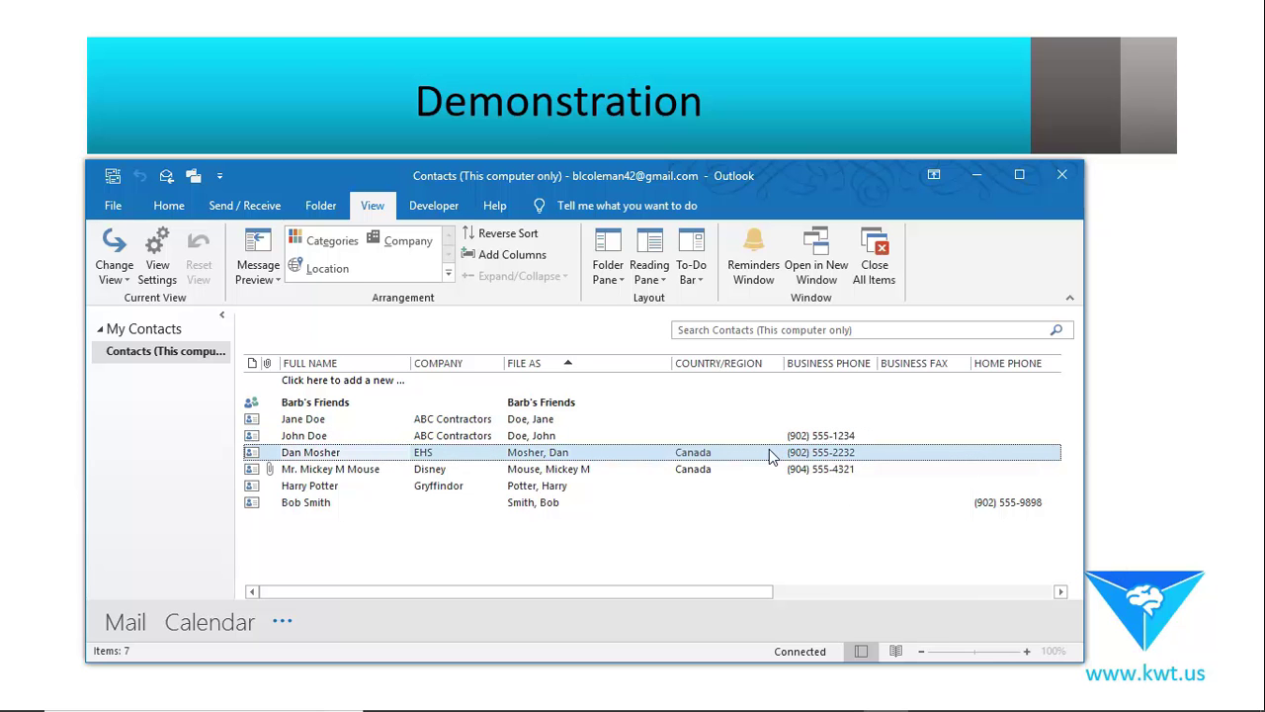
pyautogui.rightClick(845, 456)
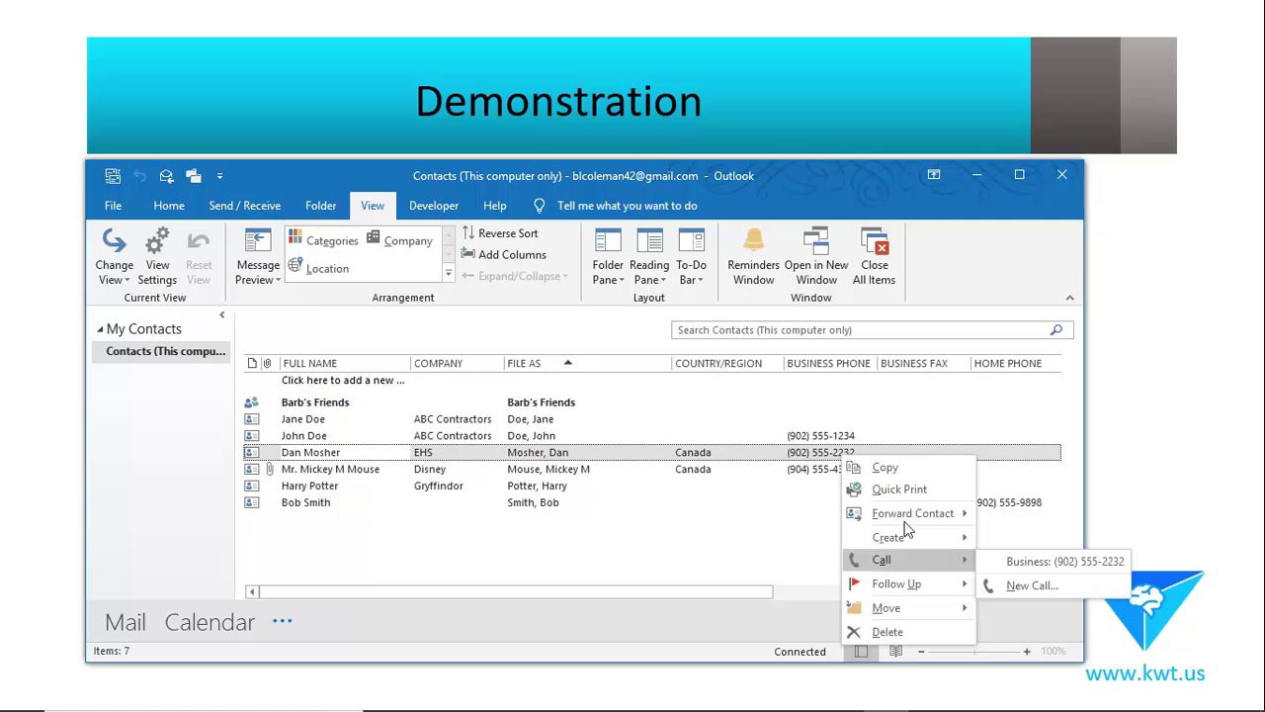
pyautogui.press('Escape')
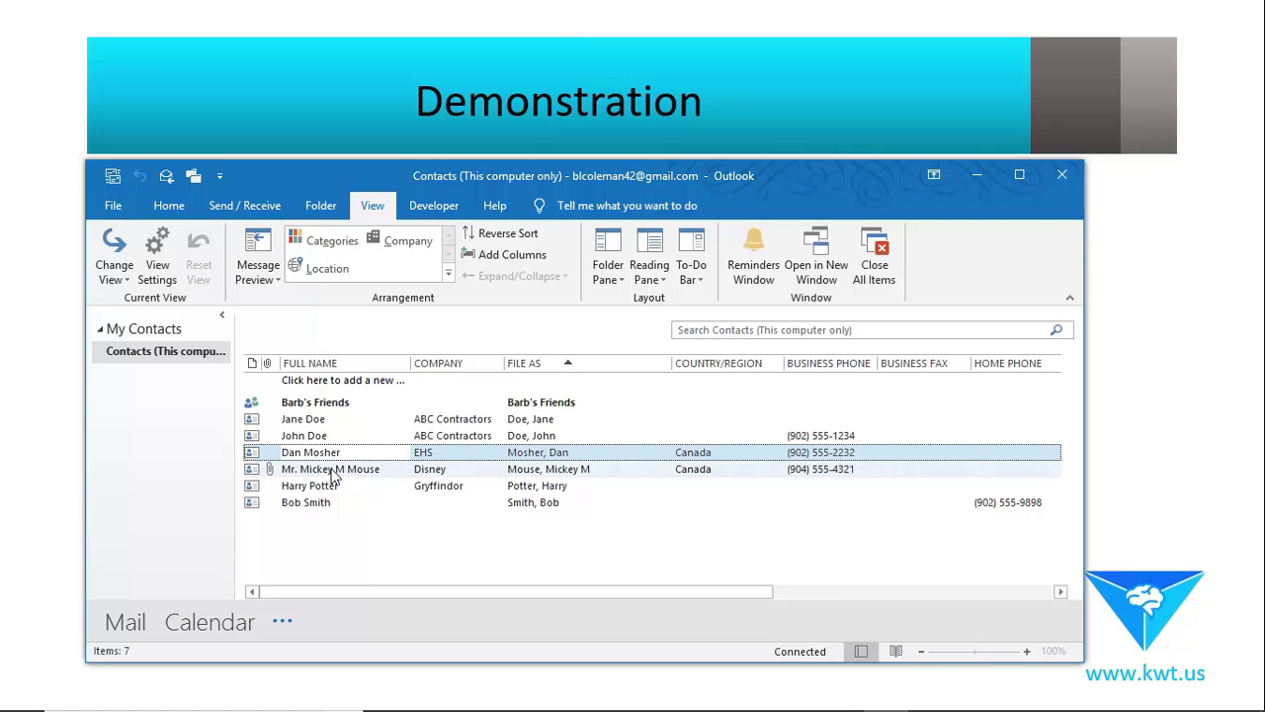
pyautogui.click(334, 476)
pyautogui.rightClick(828, 474)
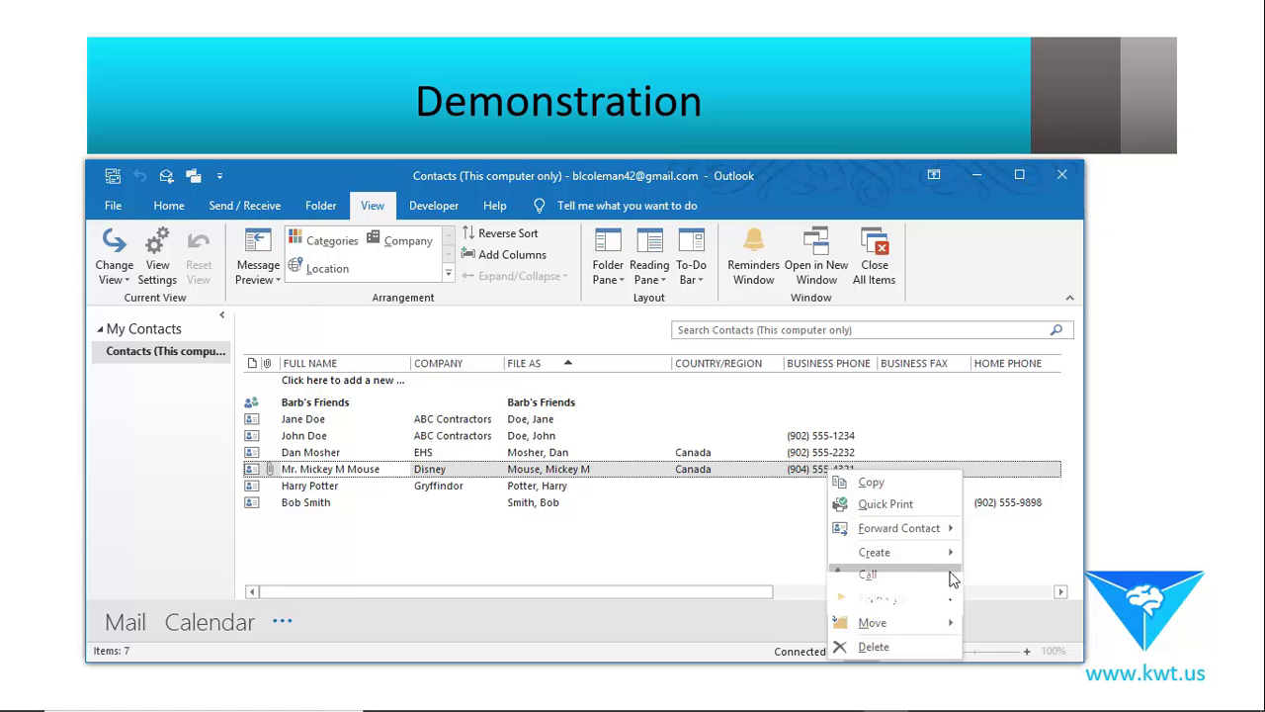
pyautogui.moveTo(953, 579)
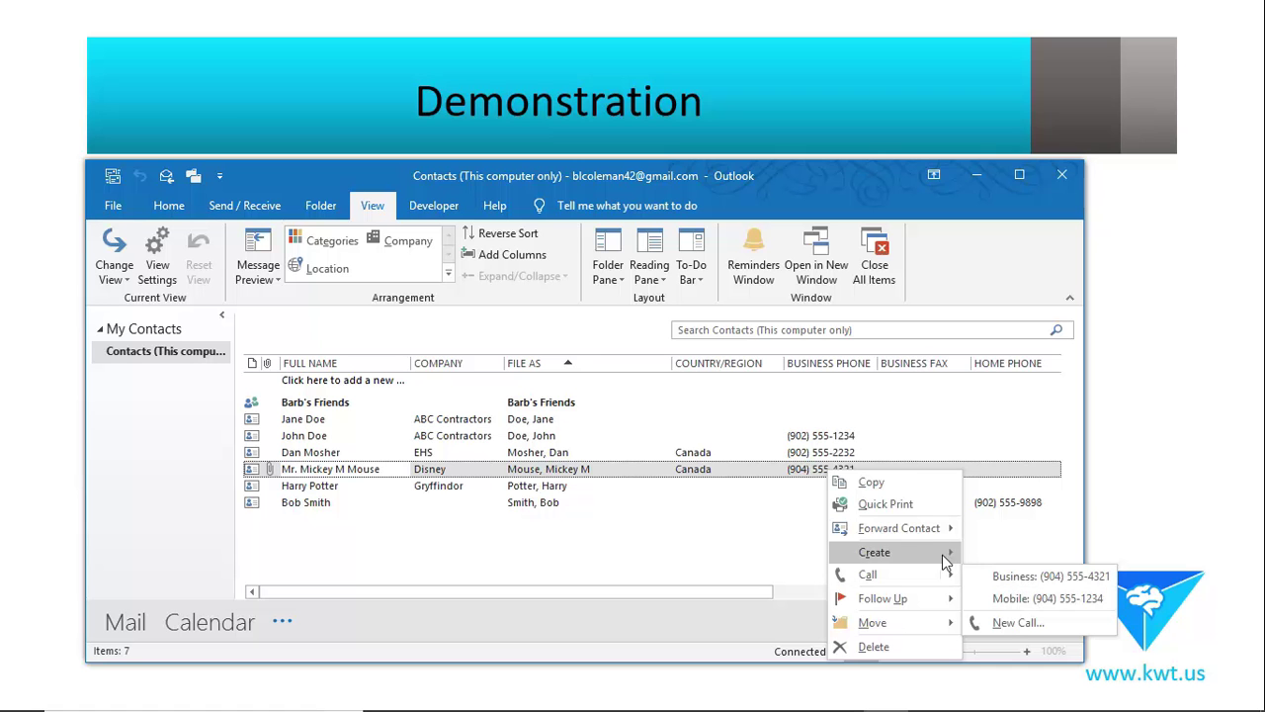
pyautogui.click(329, 471)
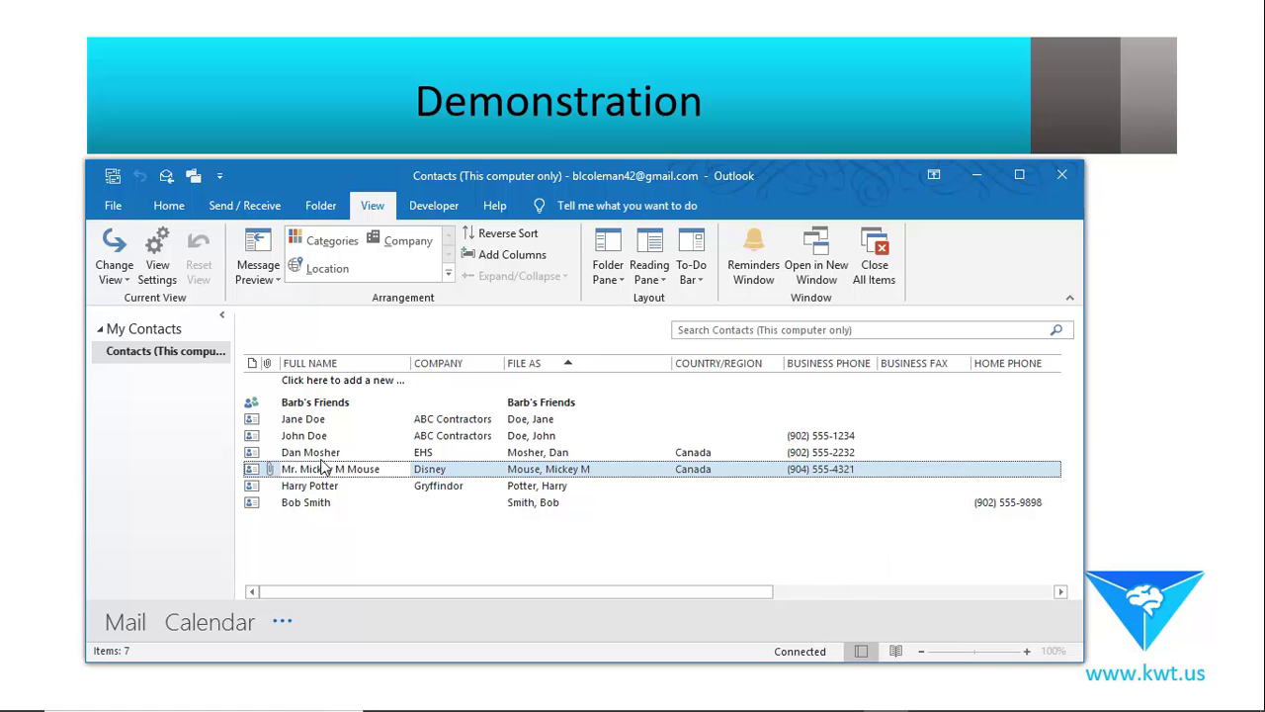
# Start a new meeting request to John Doe from his right-click Create menu.
pyautogui.rightClick(321, 454)
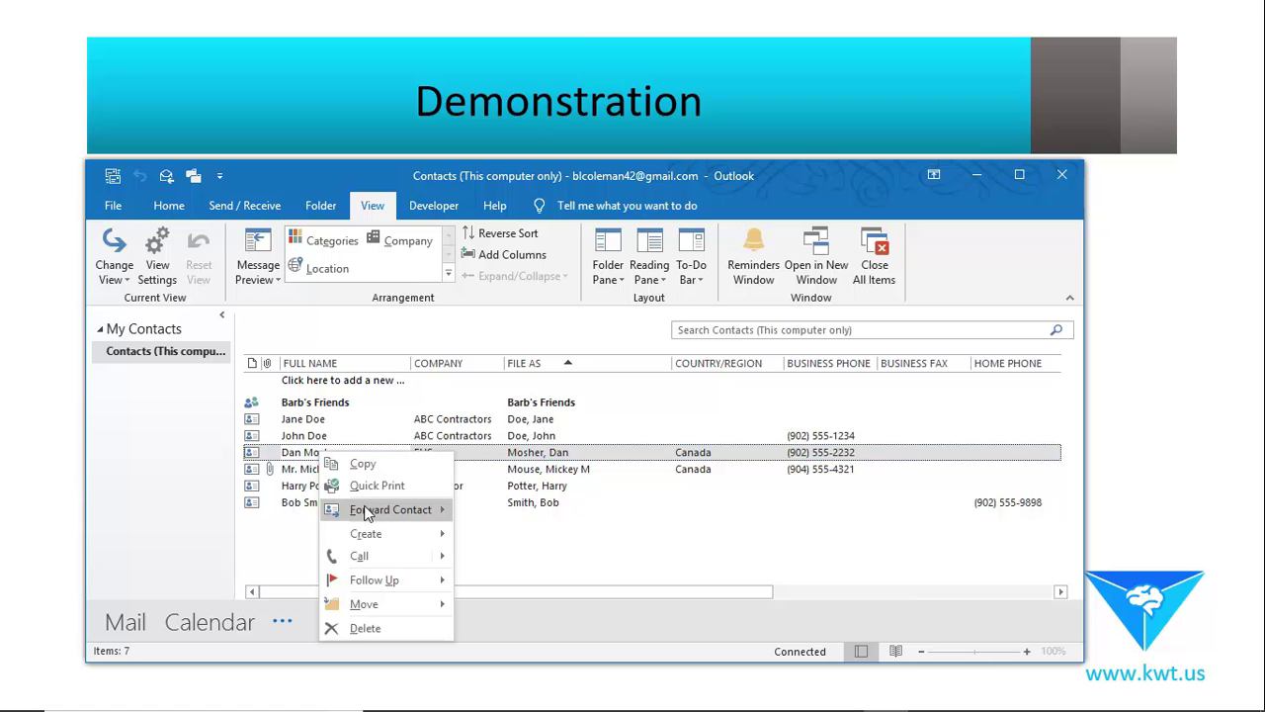
pyautogui.moveTo(368, 535)
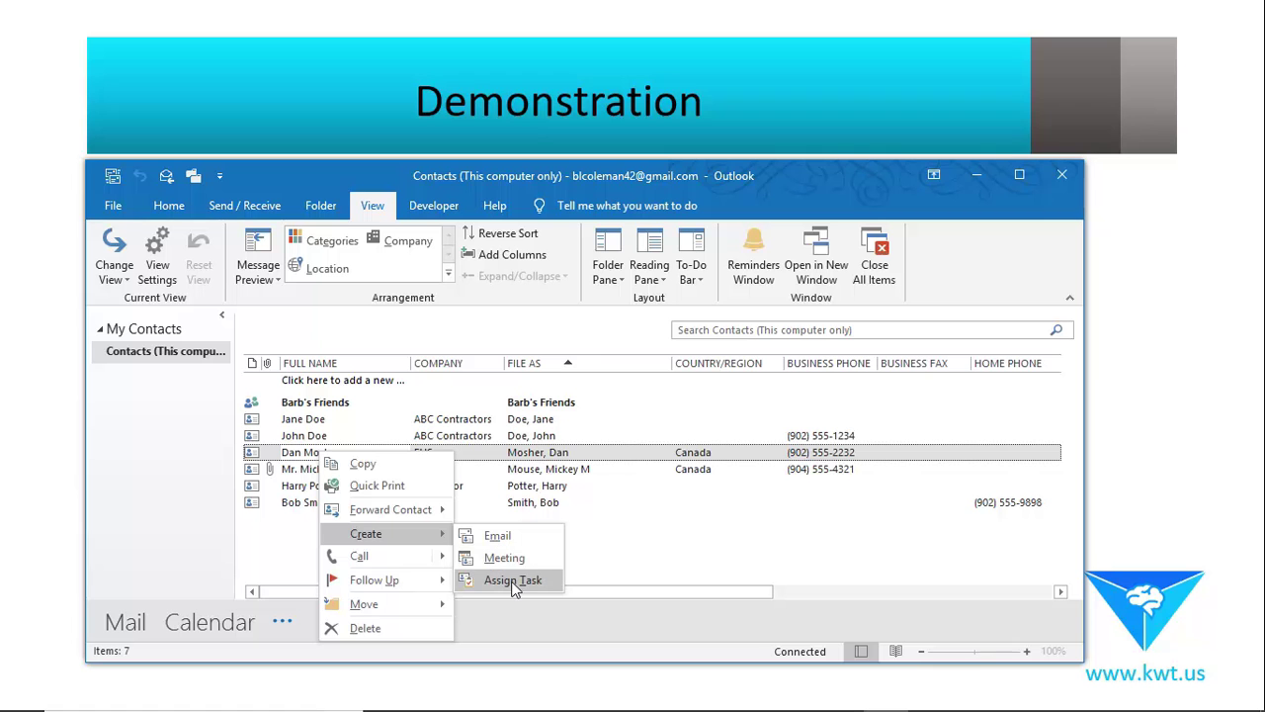
pyautogui.click(302, 438)
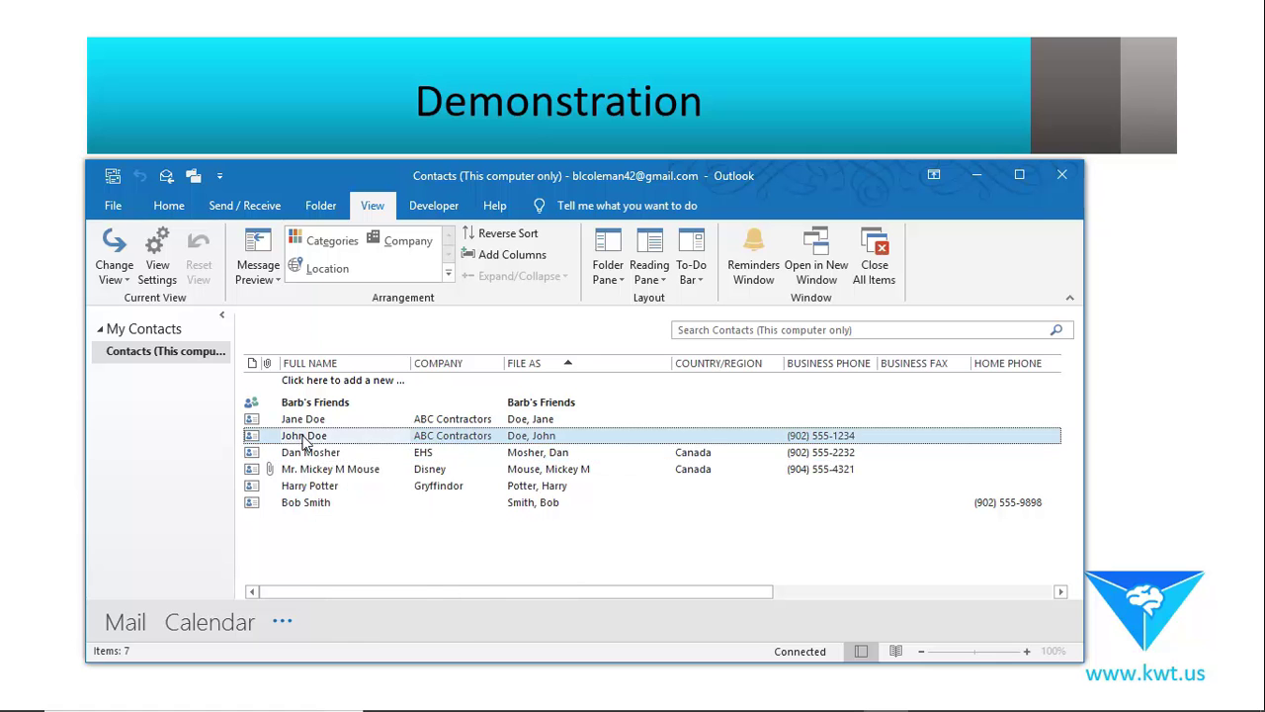
pyautogui.rightClick(303, 441)
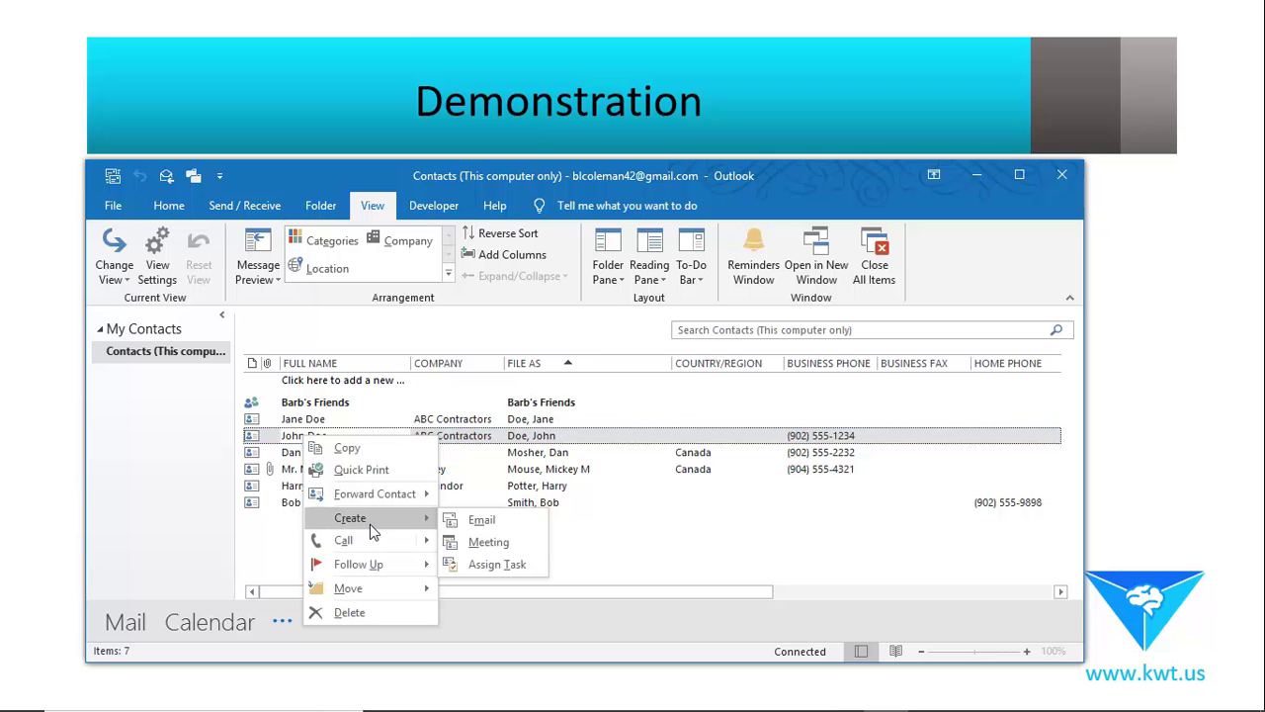
pyautogui.click(471, 544)
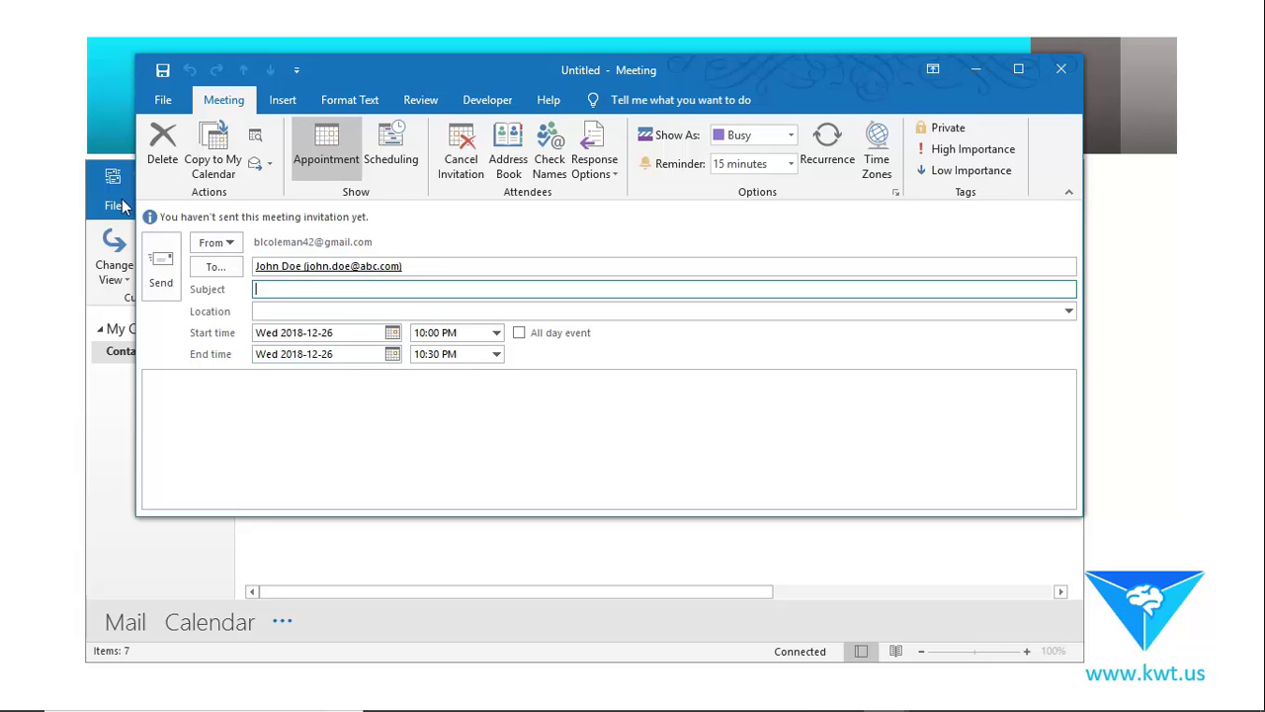
# Close John Doe's meeting request without saving changes.
pyautogui.click(1061, 70)
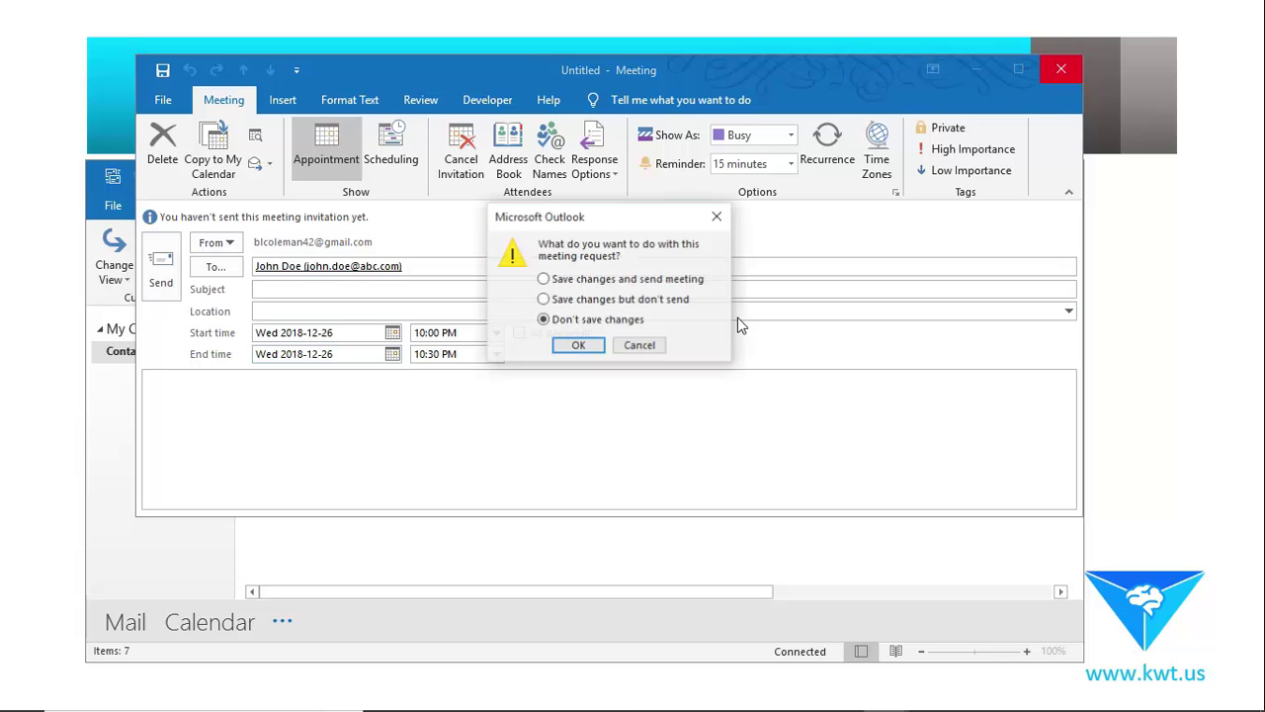
pyautogui.click(579, 346)
pyautogui.click(351, 457)
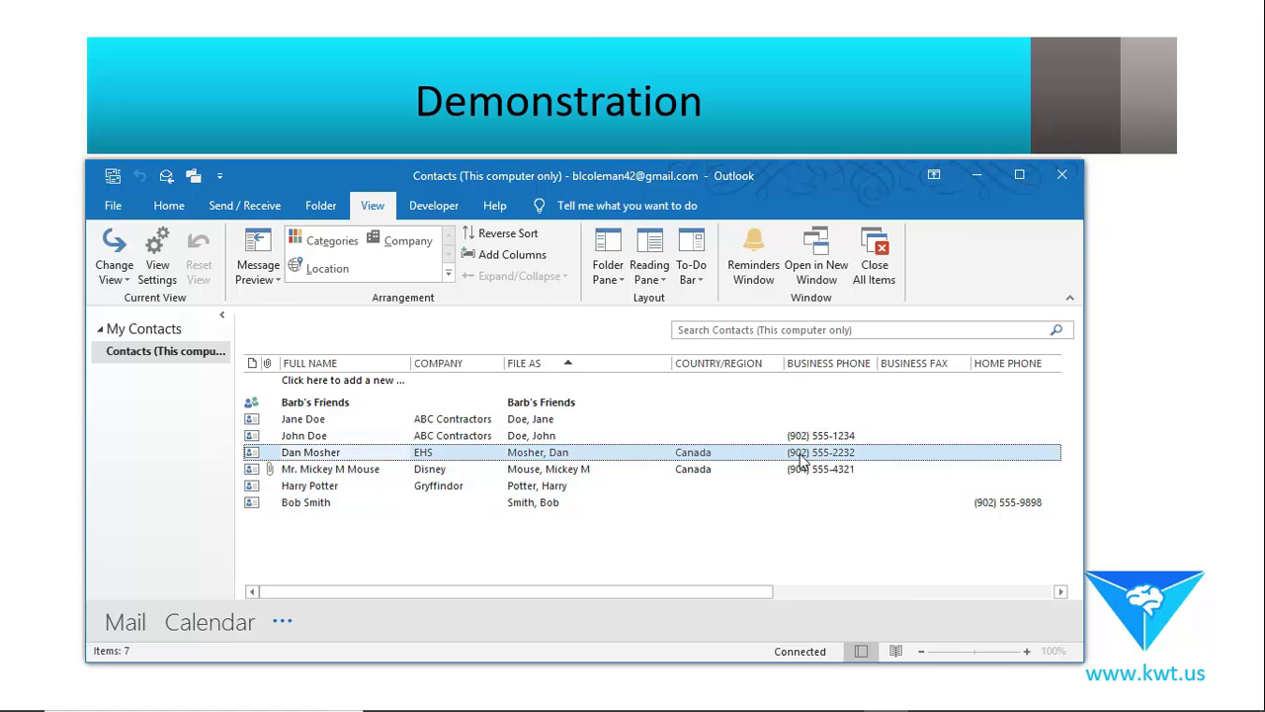
pyautogui.click(326, 437)
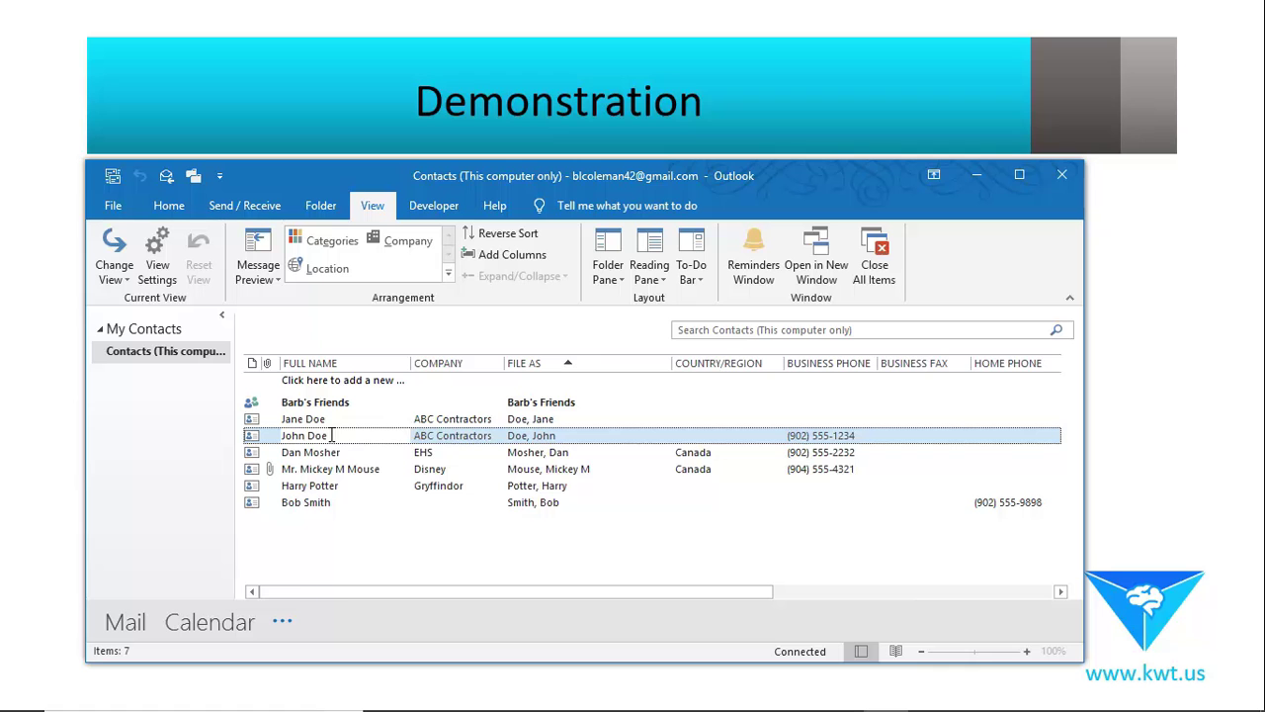
pyautogui.rightClick(332, 435)
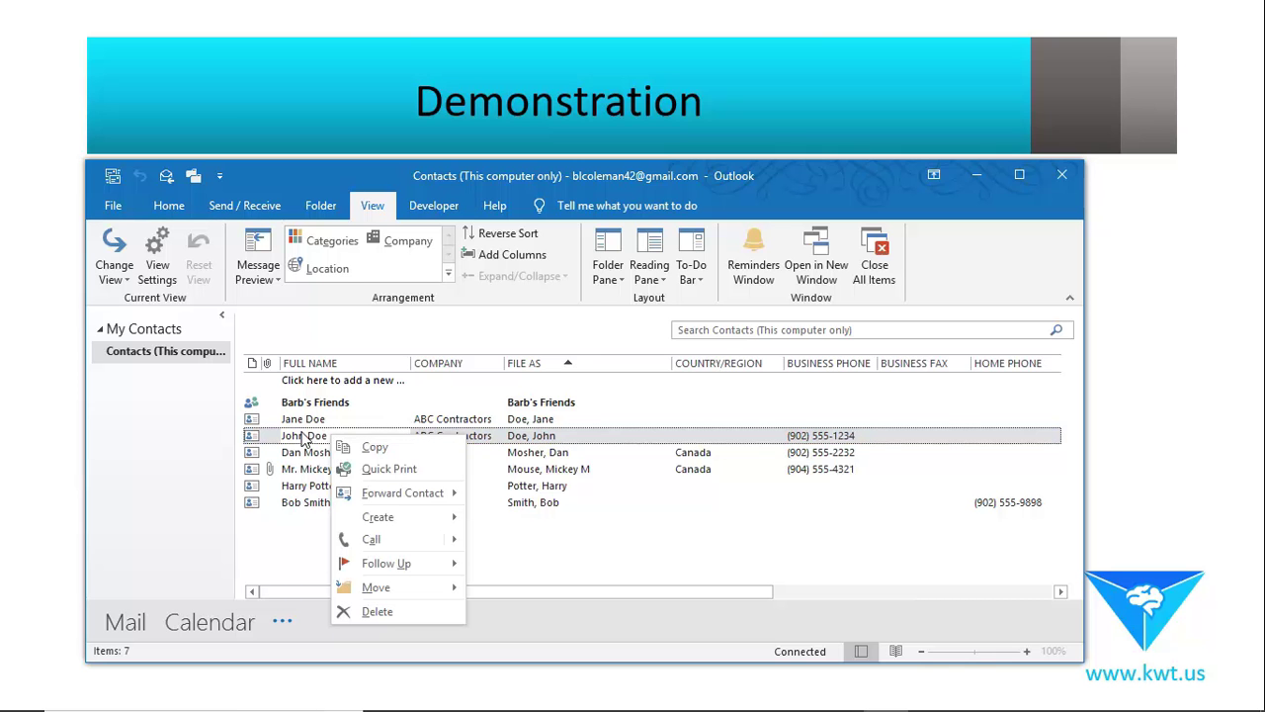
pyautogui.moveTo(374, 502)
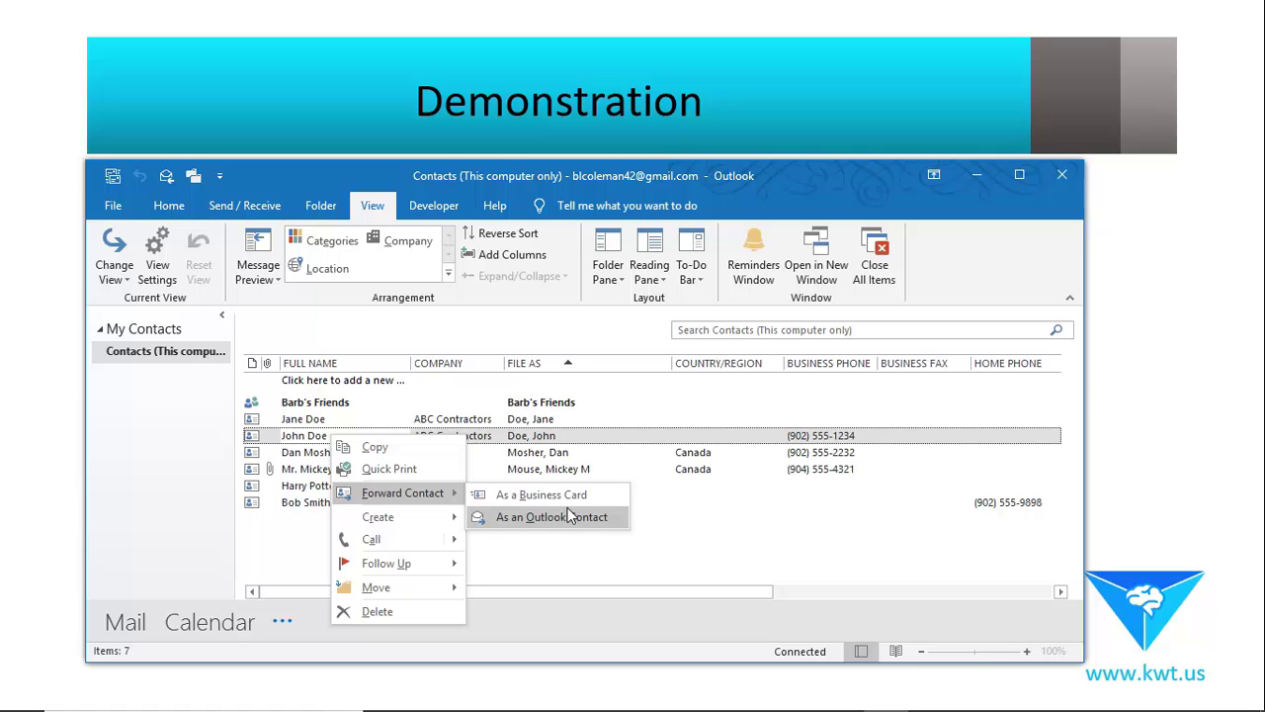
pyautogui.click(315, 447)
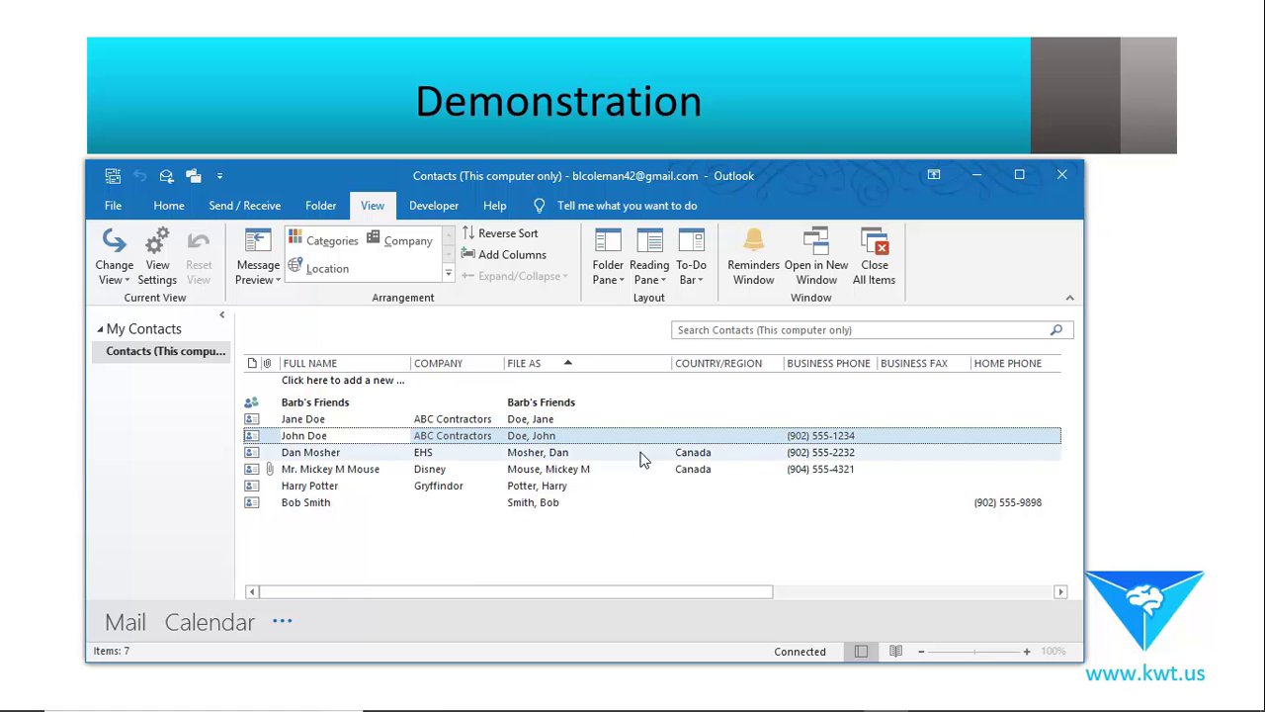